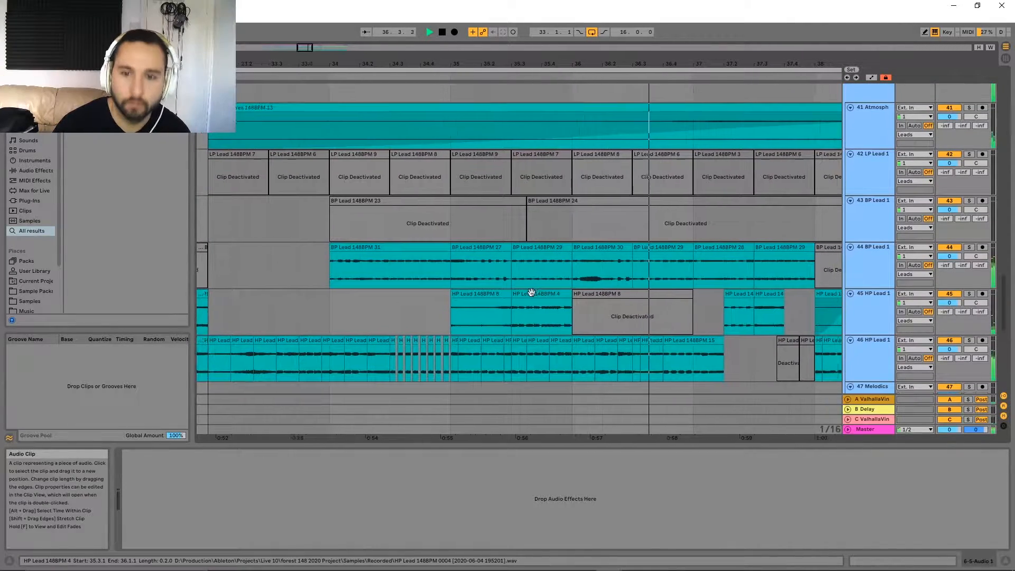
Step: Look over the lead, melodic and atmosphere tracks between bars 33 and 49 while the arrangement plays
scroll(529, 275, "down", 4)
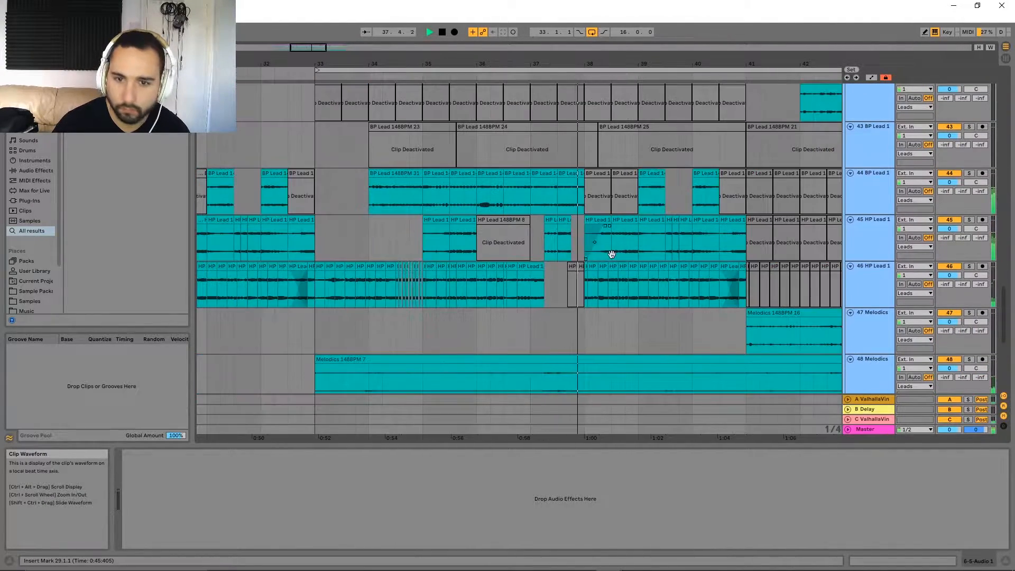
scroll(513, 254, "down", 5)
left_click_drag(608, 230, 531, 236)
left_click_drag(552, 192, 481, 190)
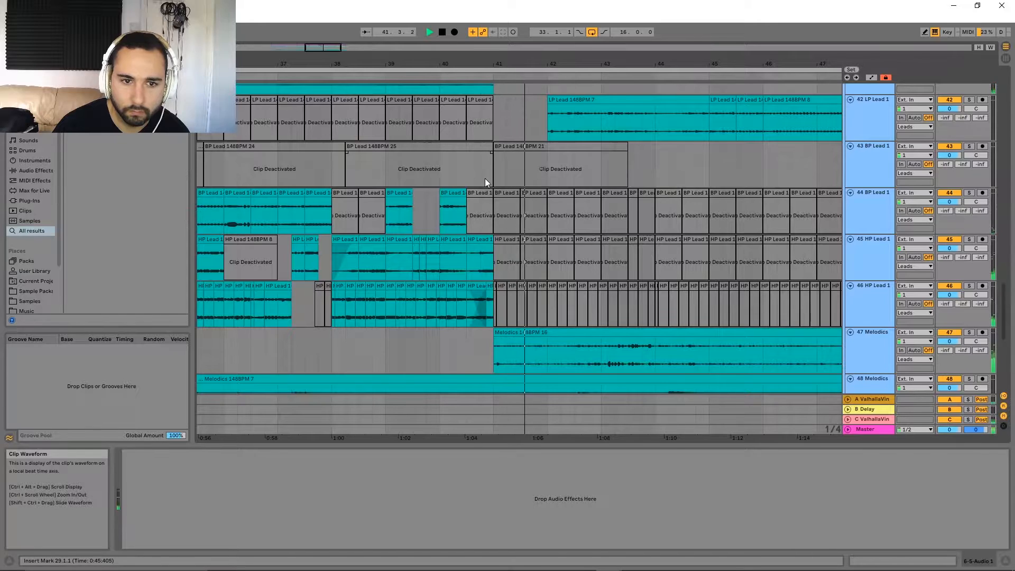
scroll(484, 179, "down", 5)
scroll(478, 153, "down", 3)
left_click_drag(509, 185, 484, 333)
scroll(505, 175, "down", 6)
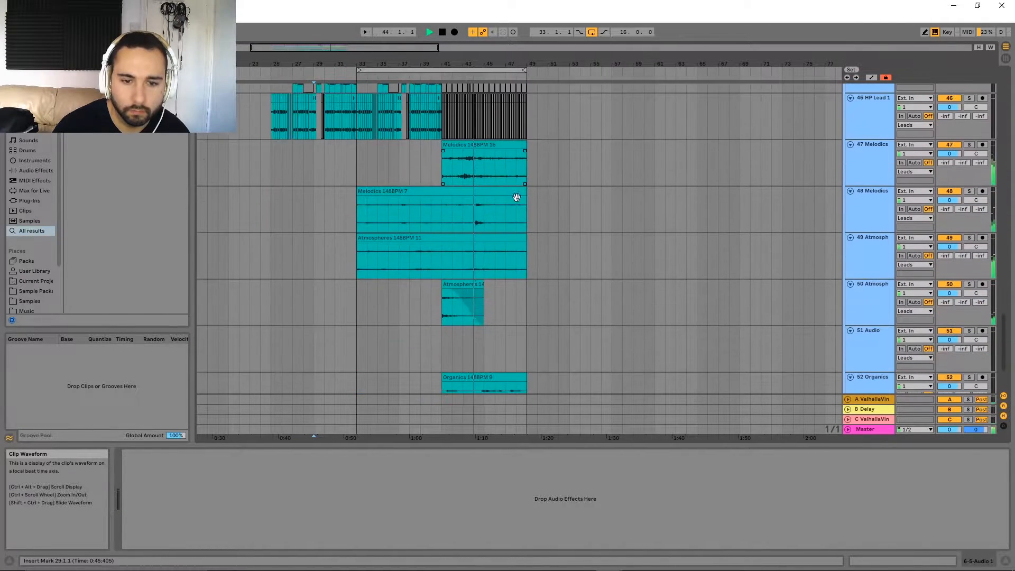
scroll(486, 145, "up", 6)
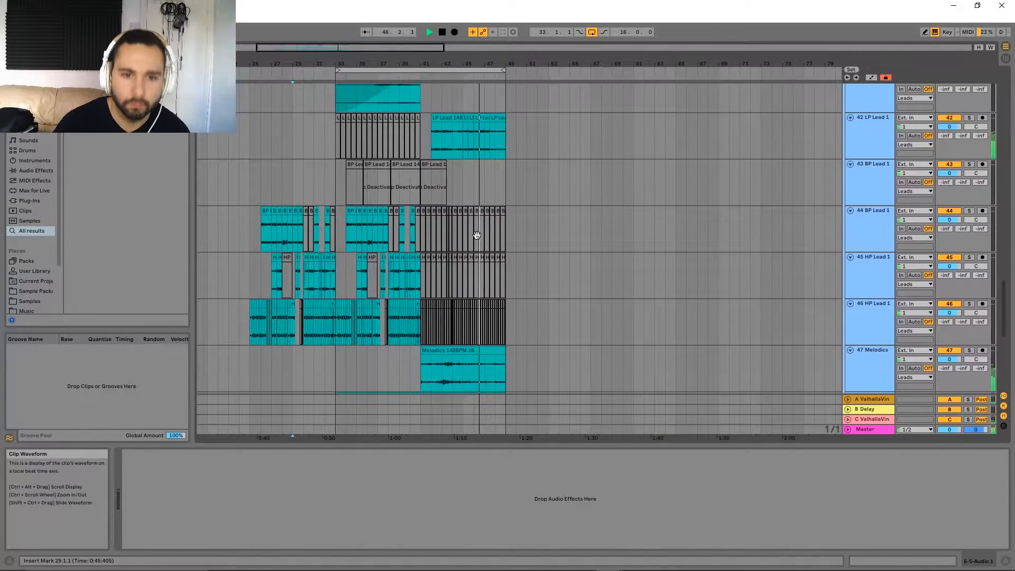
scroll(481, 226, "up", 1)
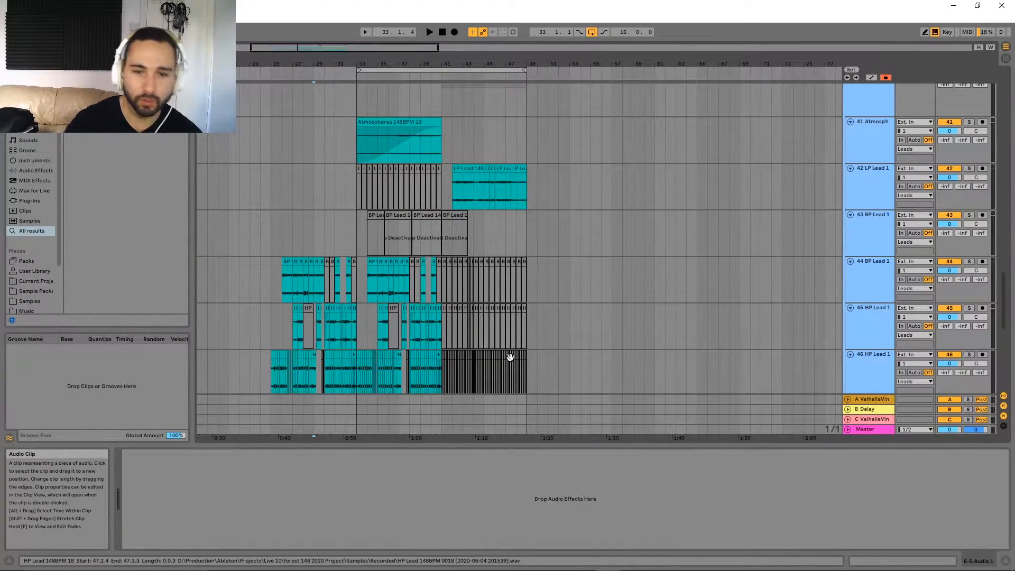
Step: Review the arrangement from the leads up to the Impacts group and back down to the Synths group
scroll(560, 254, "up", 3)
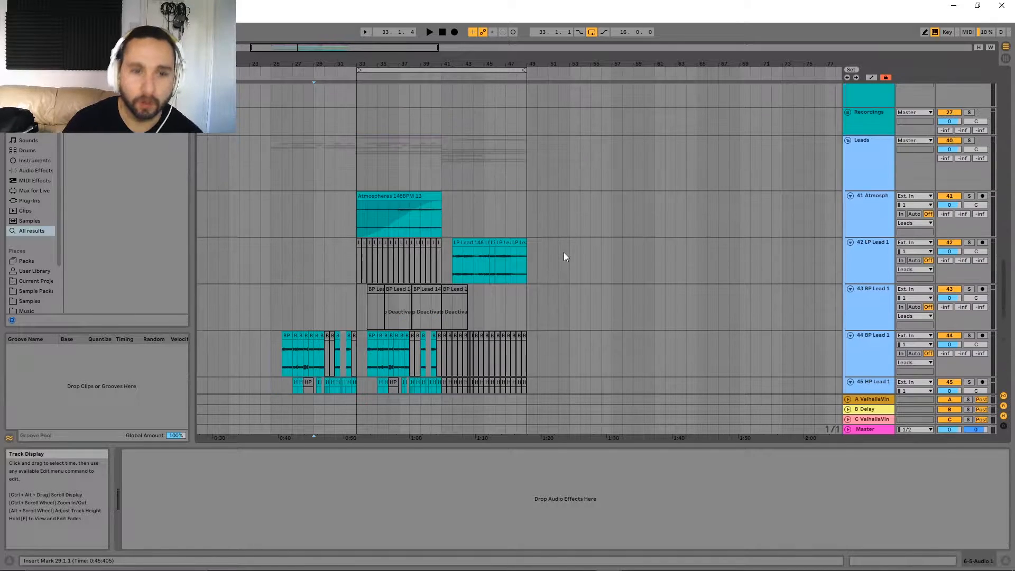
scroll(582, 257, "up", 3)
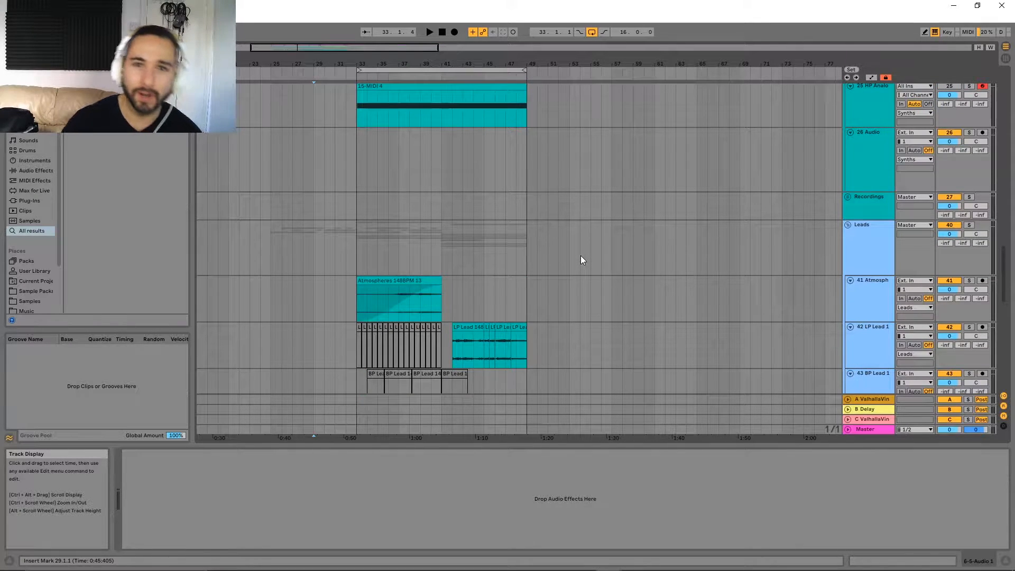
scroll(852, 283, "up", 5)
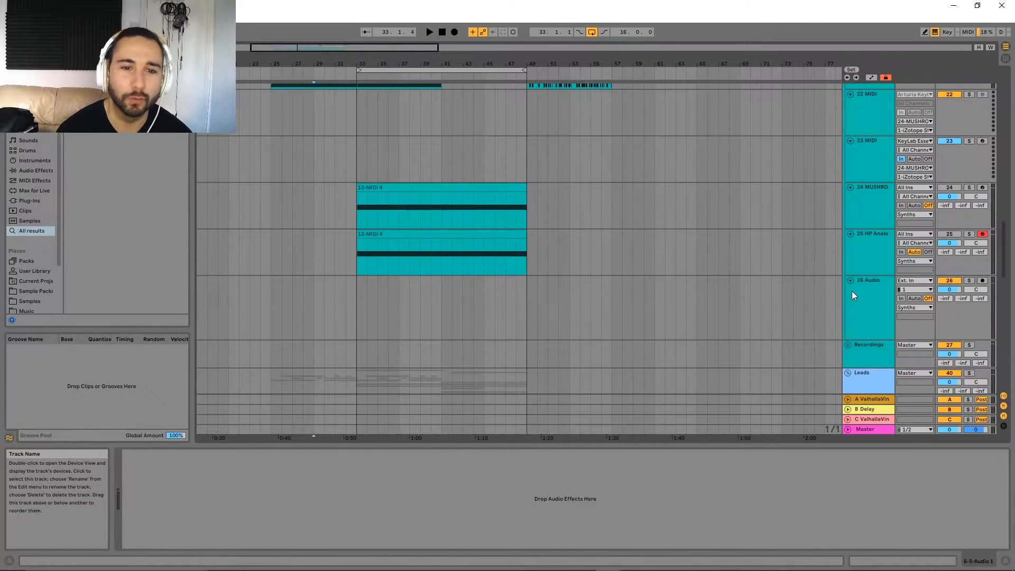
scroll(852, 290, "up", 5)
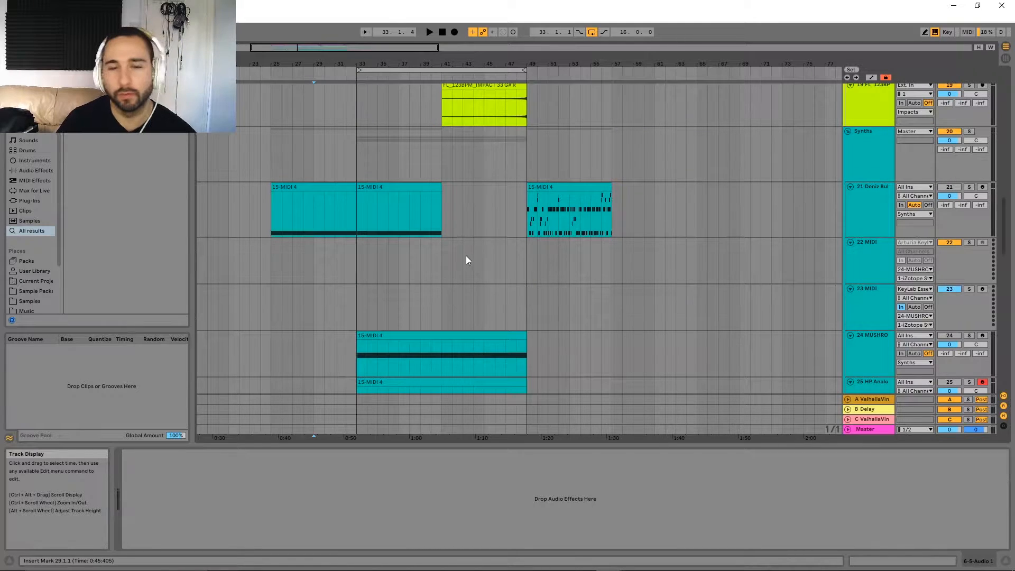
scroll(493, 261, "up", 4)
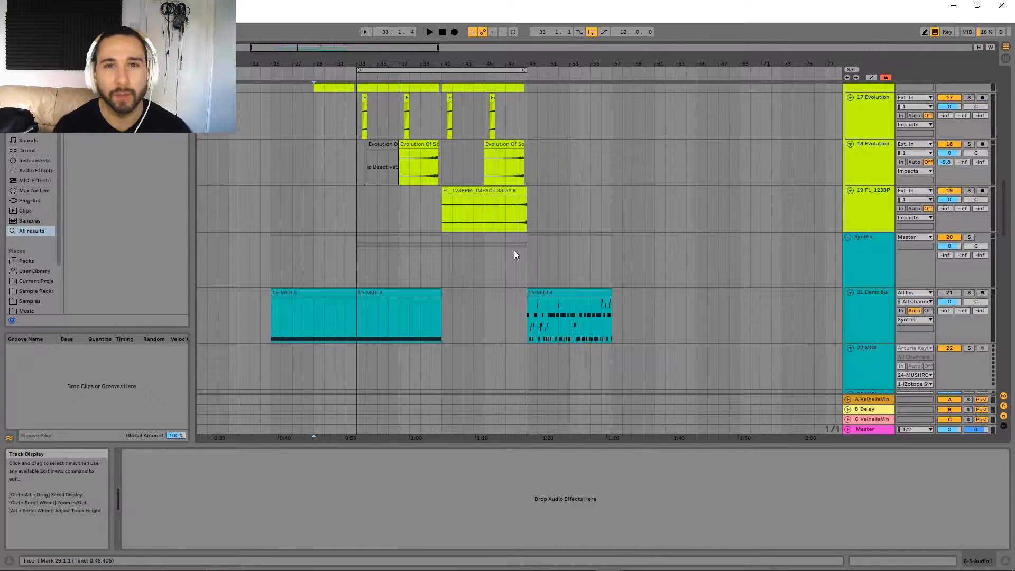
scroll(515, 326, "up", 5)
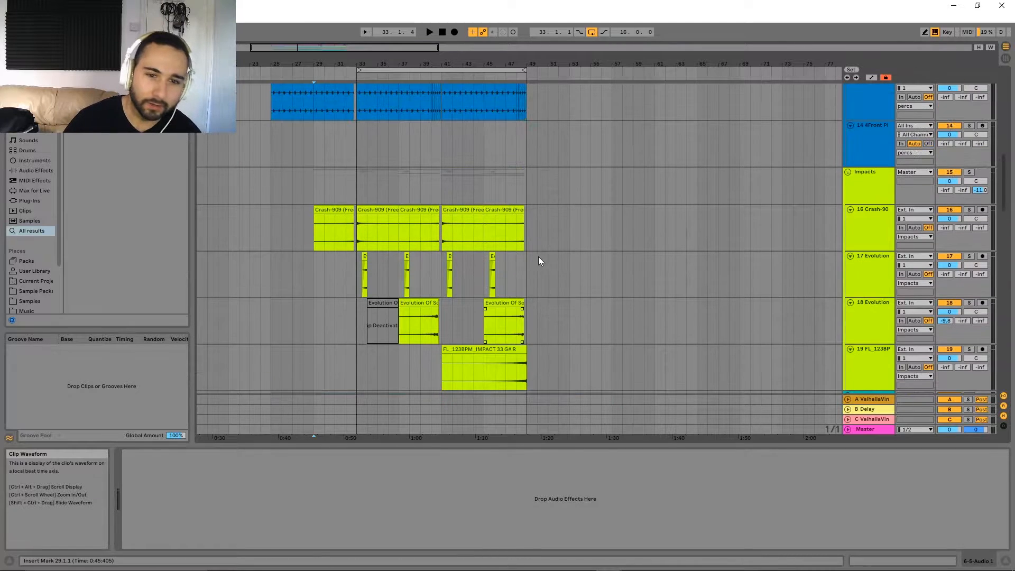
scroll(539, 257, "down", 3)
scroll(996, 213, "down", 9)
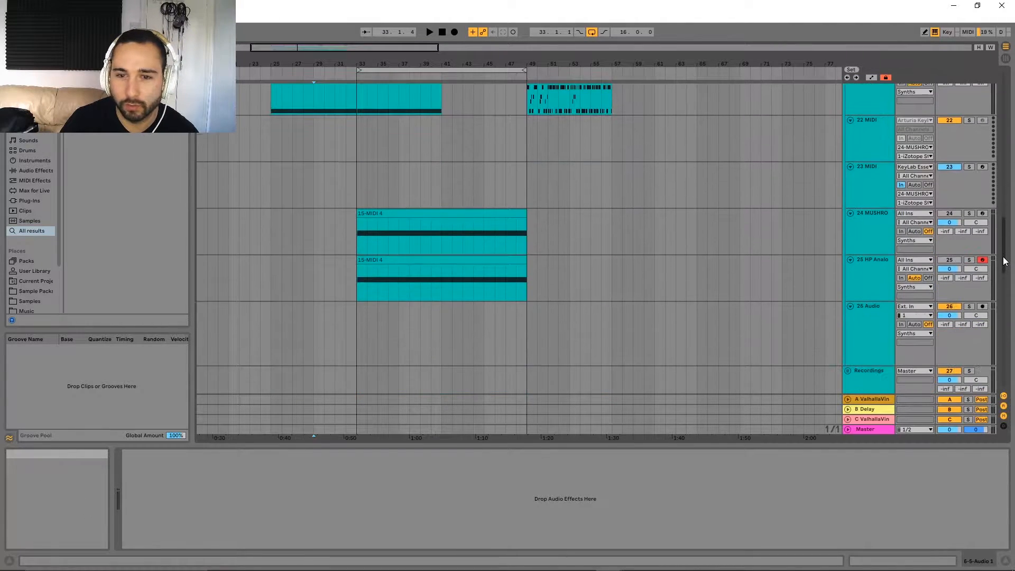
Step: Show the device chain of track 25 HP Analog, solo the track and play its MIDI clip from bar 33
left_click(875, 285)
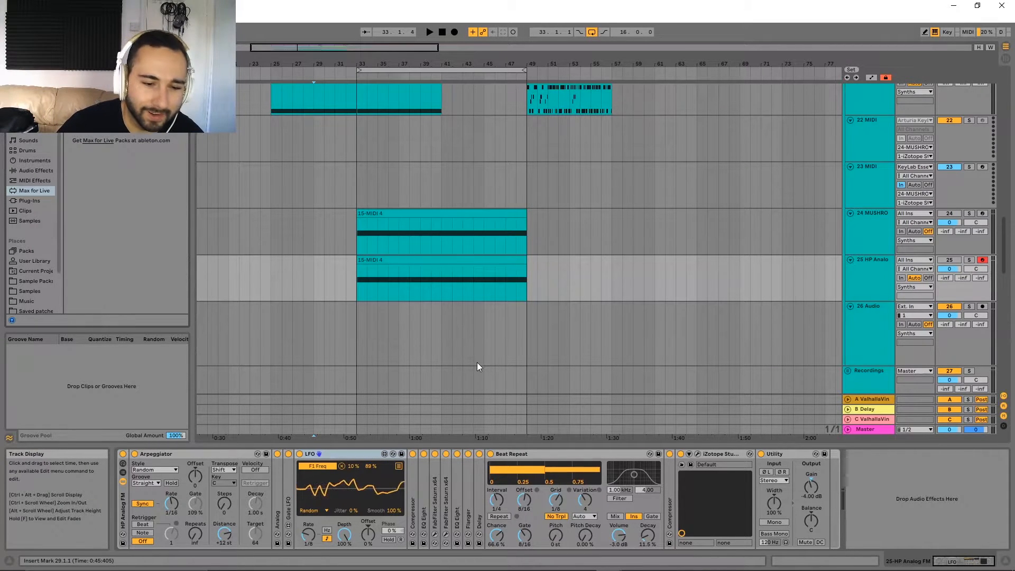
scroll(494, 351, "down", 1)
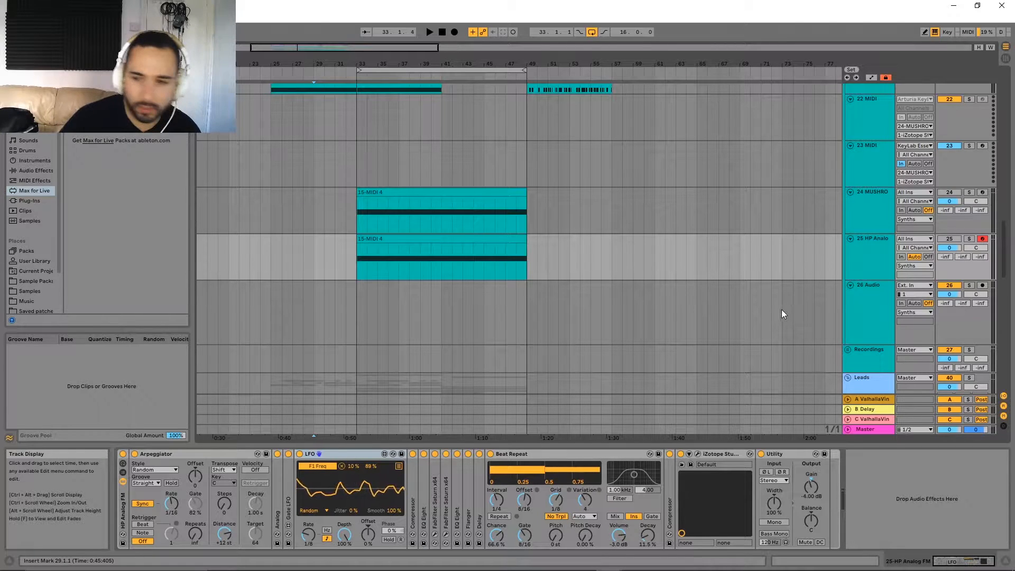
left_click(950, 239)
left_click(969, 239)
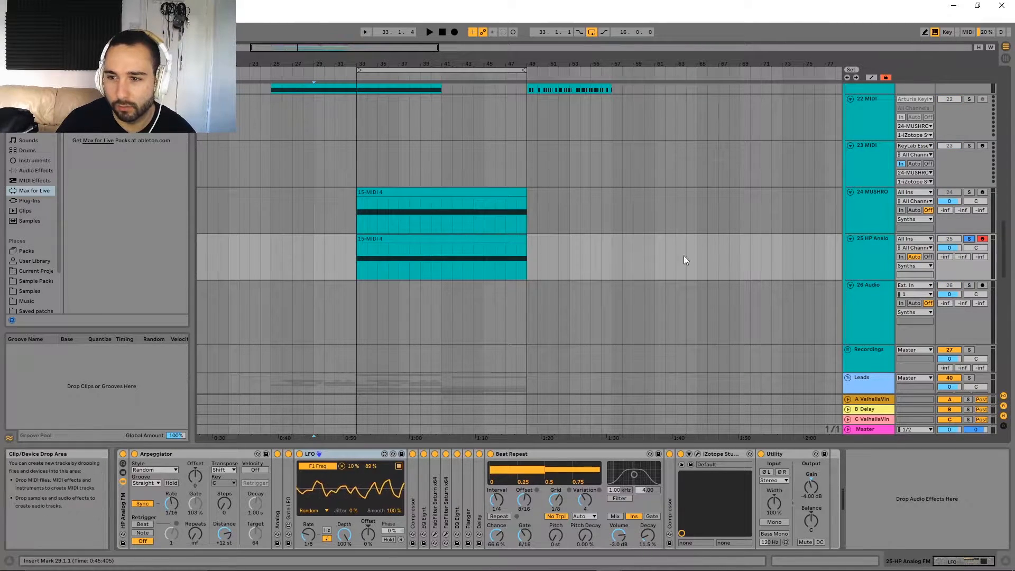
left_click(525, 247)
key("space")
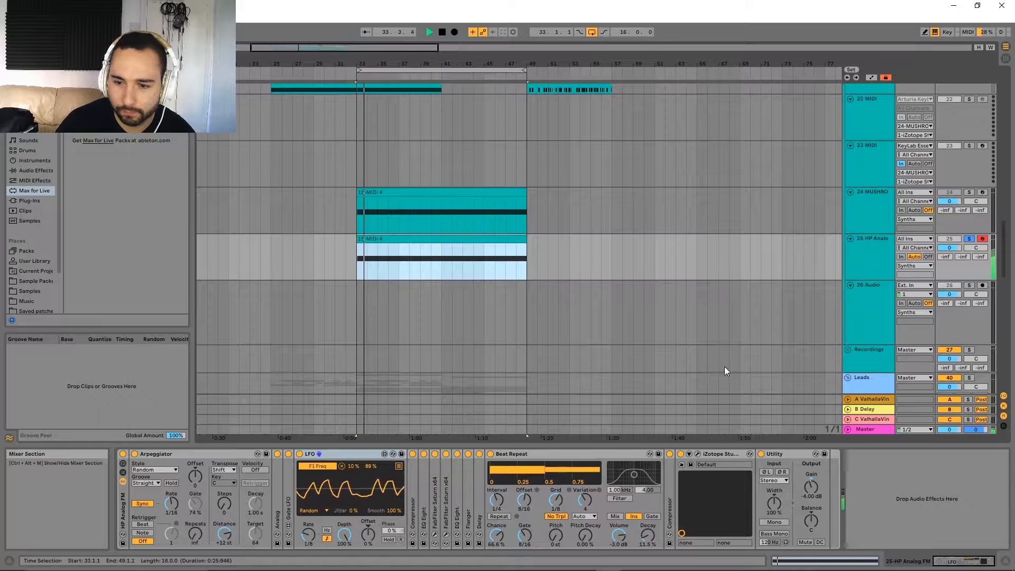
scroll(423, 291, "up", 3, "ctrl")
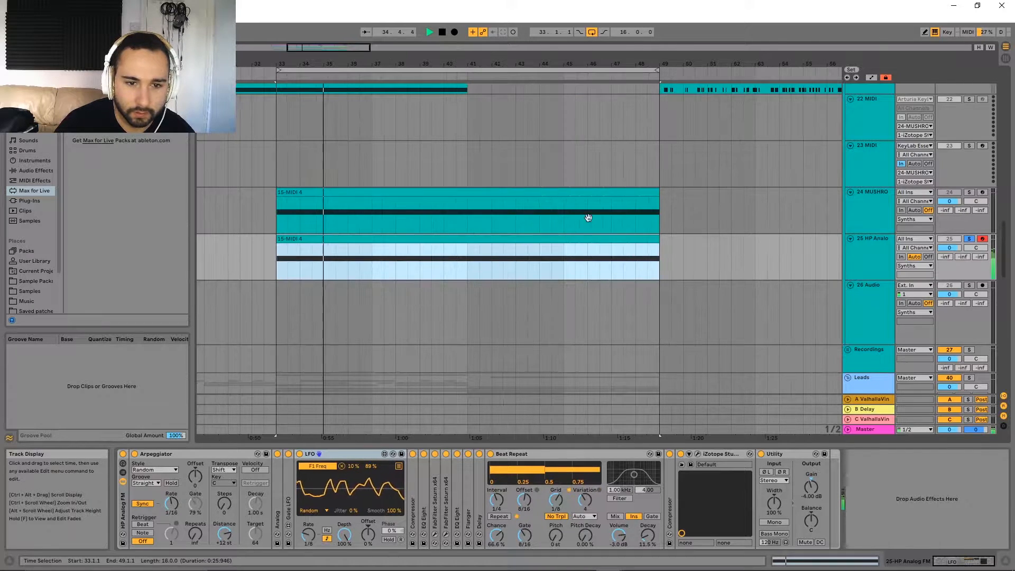
Step: Play the bar 33 loop again with the Hats group audible alongside track 25 HP Analog, and stop playback
left_click_drag(1003, 269, 1004, 124)
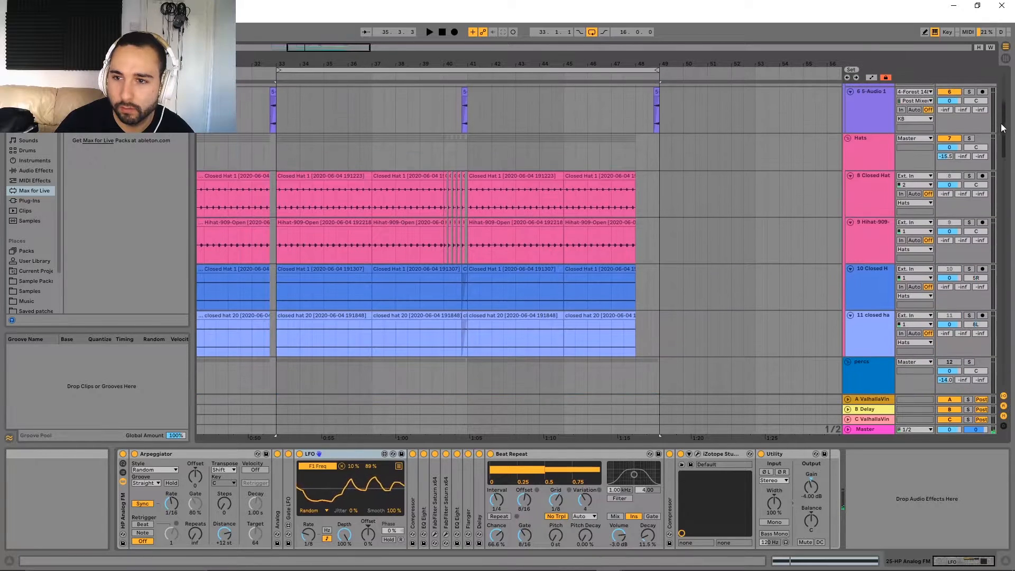
scroll(735, 217, "down", 3)
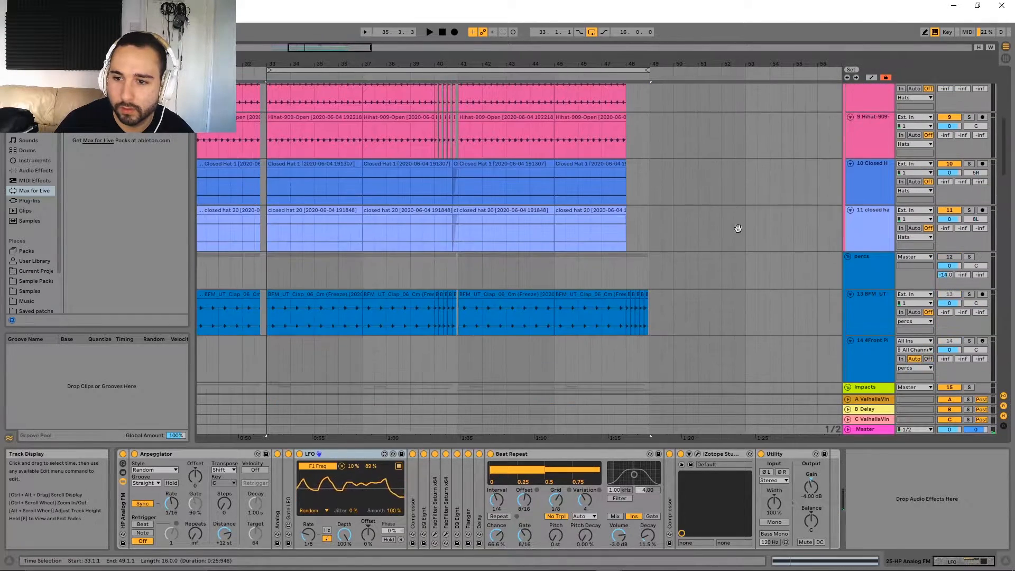
left_click_drag(776, 295, 761, 194)
key("space")
left_click_drag(431, 321, 498, 93)
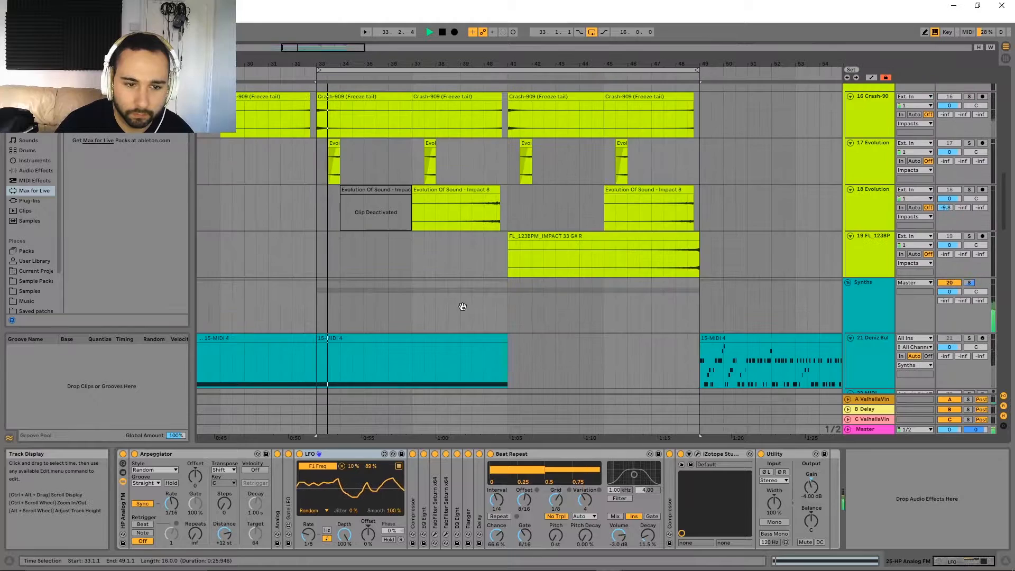
left_click_drag(462, 339, 466, 88)
left_click_drag(462, 258, 496, 166)
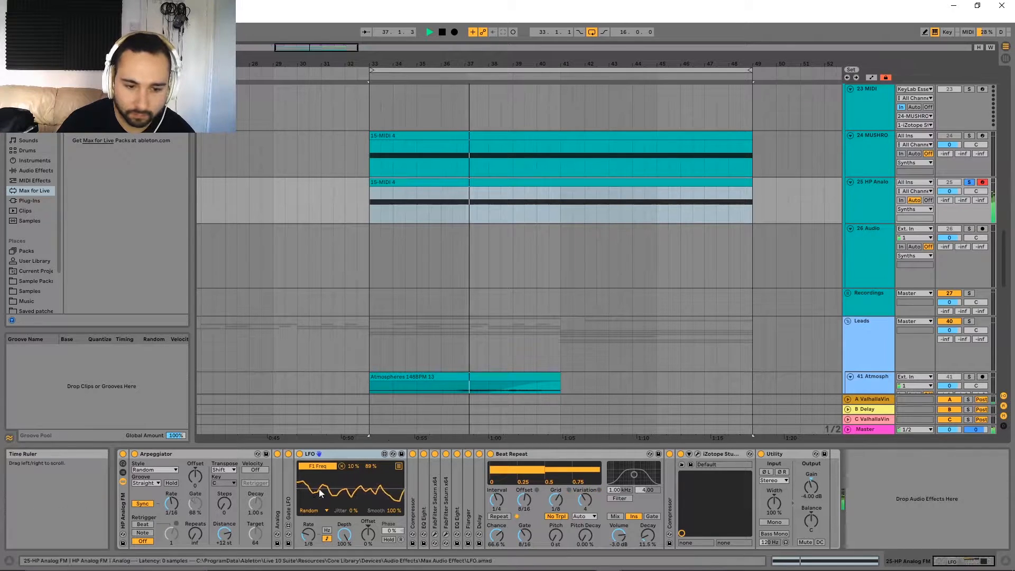
key("space")
Step: Unfold the Analog device on track 25 HP Analog to show its oscillator and filter parameters
double_click(277, 500)
left_click_drag(475, 241, 367, 262)
left_click_drag(505, 213, 478, 294)
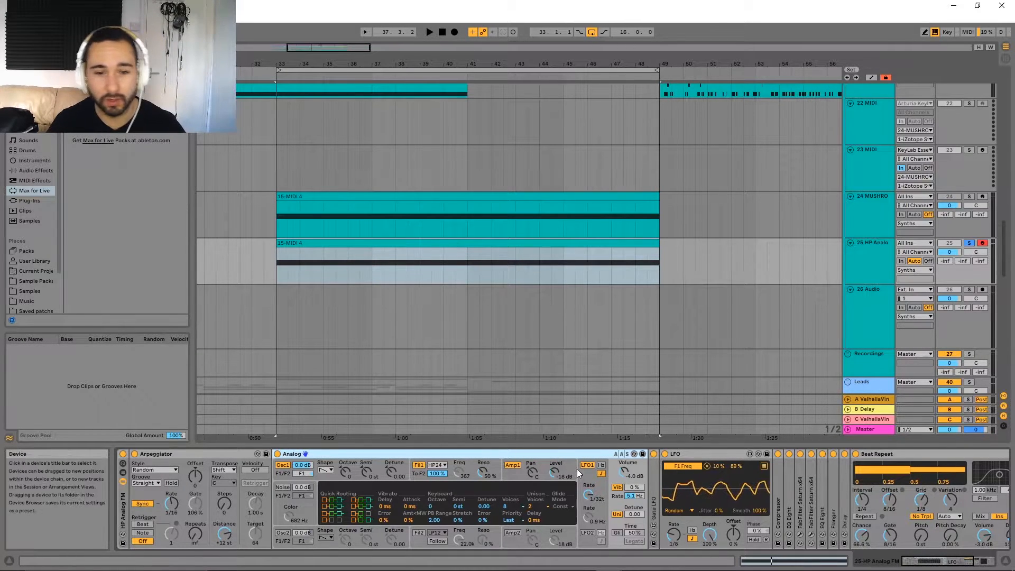
Step: Find "serum" in the browser and load Serum_x64 onto a new MIDI track below track 25 HP Analog
key("ctrl+f")
type("serum")
scroll(131, 256, "down", 5)
scroll(292, 301, "down", 2)
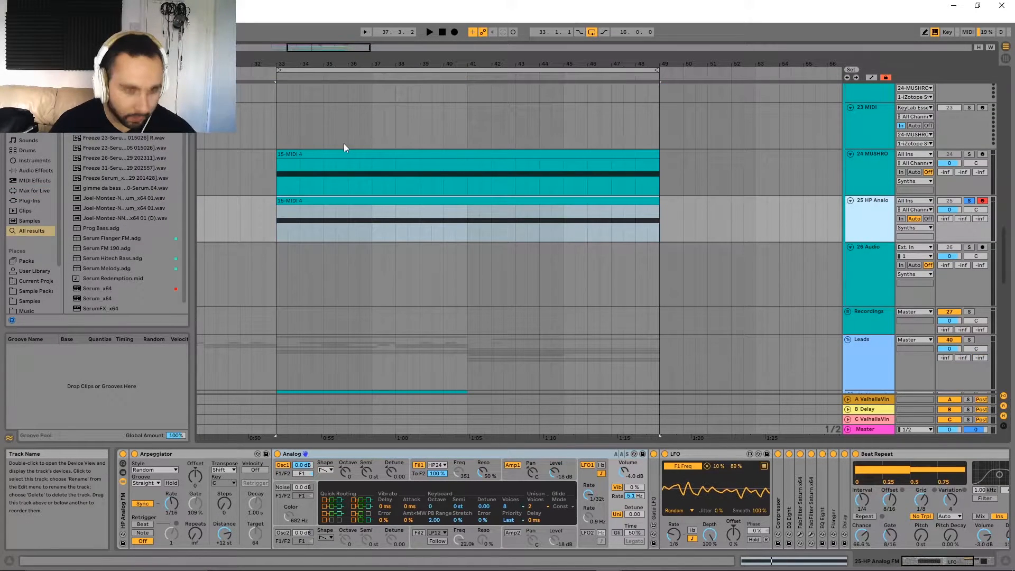
key("ctrl+shift+t")
left_click_drag(95, 289, 408, 264)
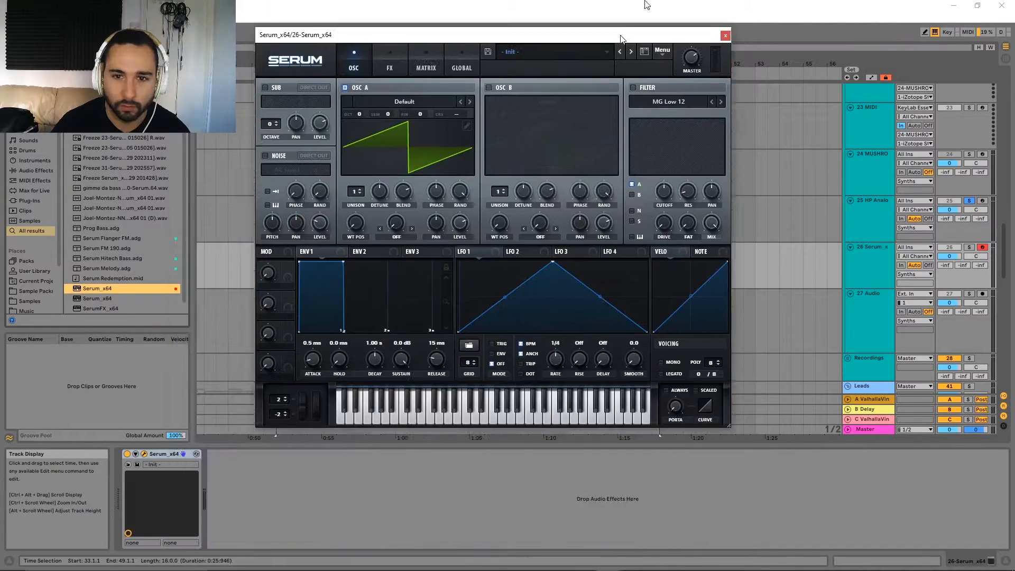
Step: Find "lfo" in the browser and add LFO.amxd after Serum in the new track's device chain
key("ctrl+f")
type("lfo")
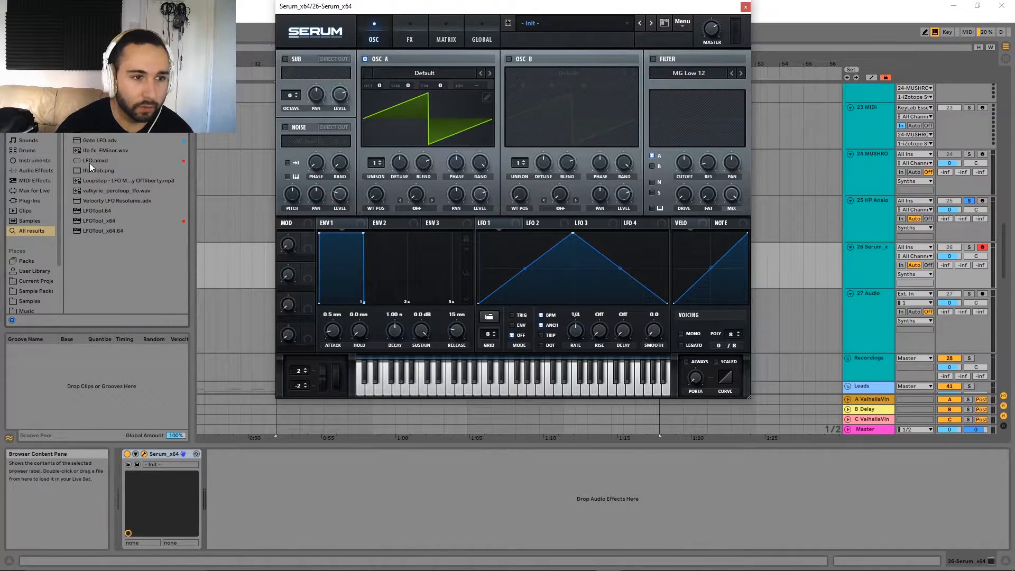
left_click_drag(90, 165, 341, 446)
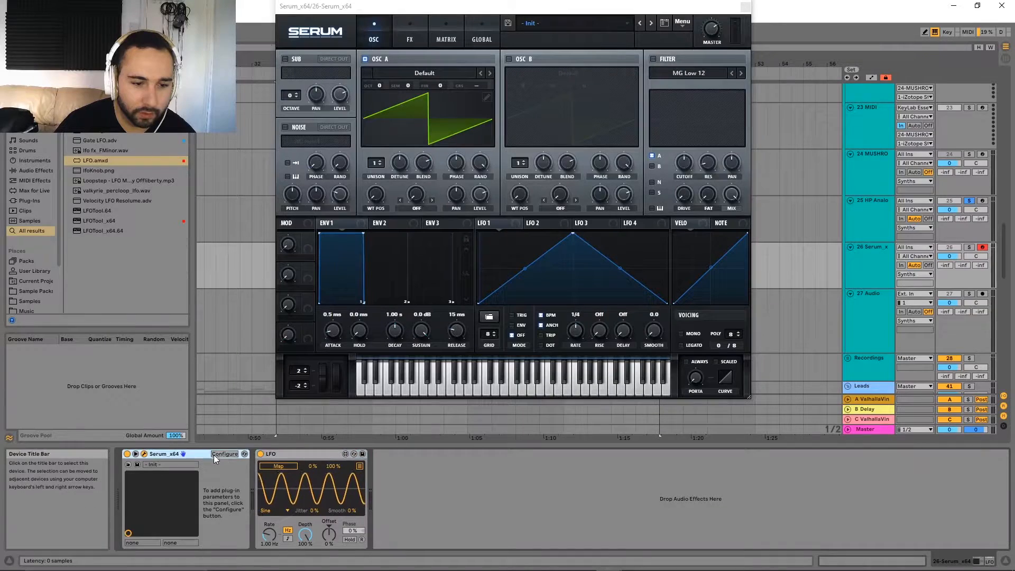
Step: Expose Serum's filter cutoff as a configured plug-in parameter and map the LFO to Fil Cutoff
left_click(213, 455)
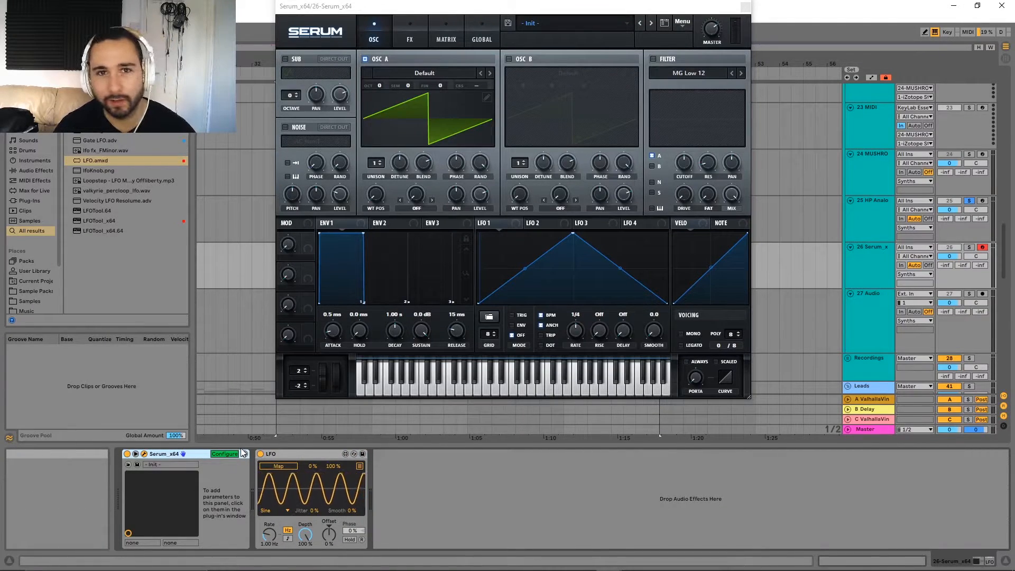
left_click(685, 163)
left_click(294, 465)
left_click(228, 466)
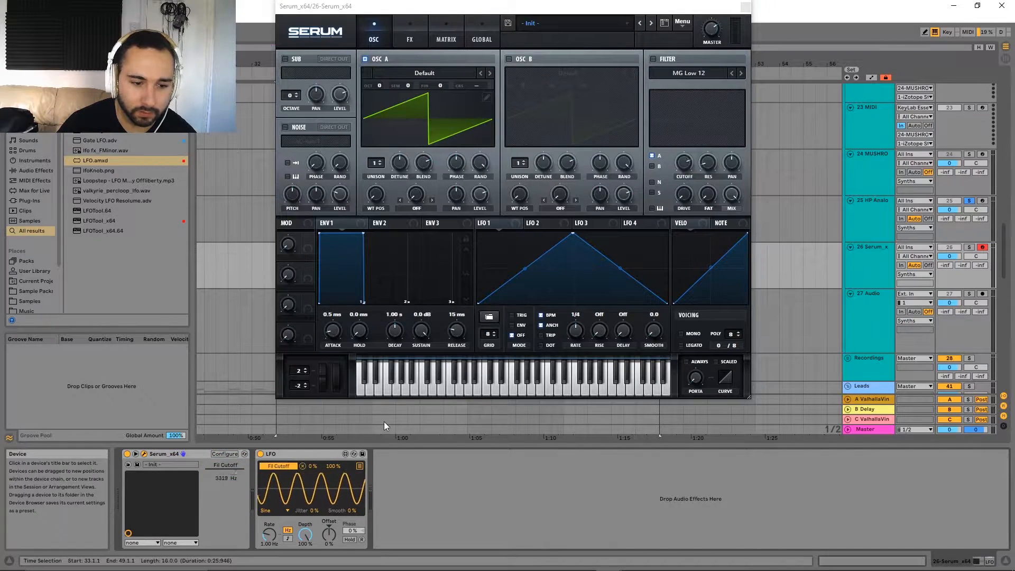
Step: Play the loop briefly, close the Serum window and try to adjust the LFO-mapped Fil Cutoff parameter directly
key("space")
left_click(746, 7)
key("space")
left_click(235, 477)
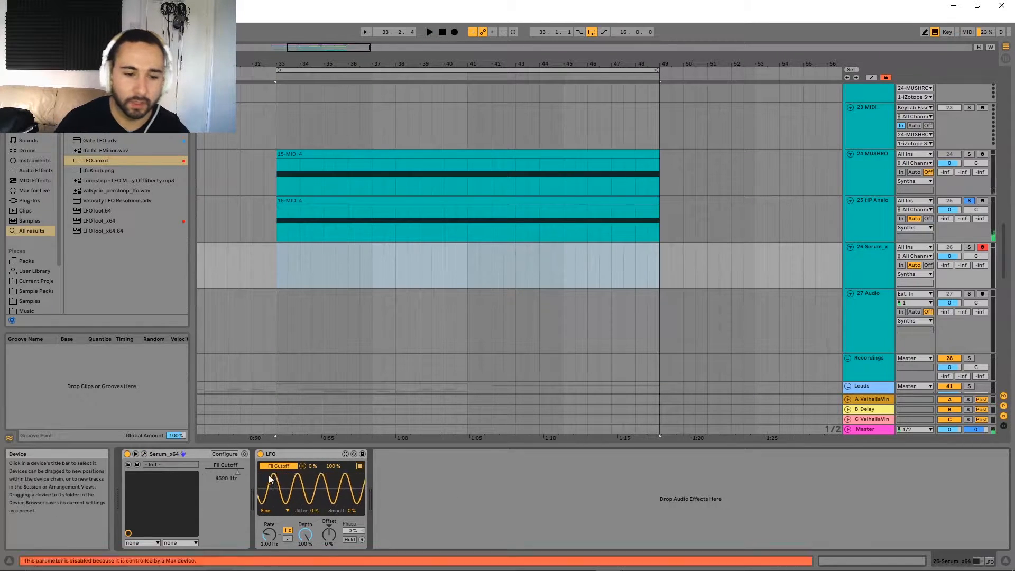
Step: Delete the Serum track and fold the Analog device on track 25 HP Analog
right_click(887, 267)
left_click(874, 273)
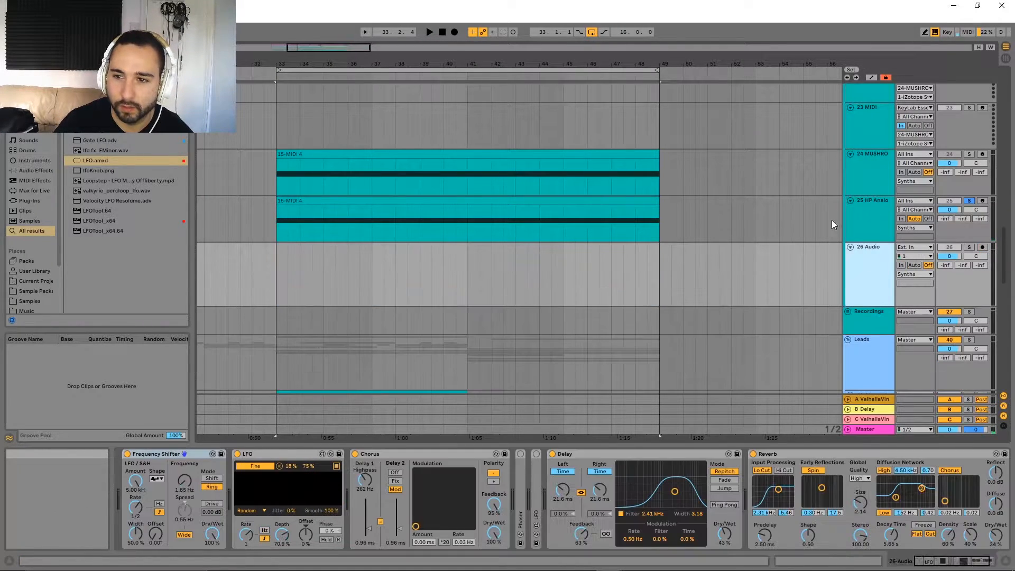
left_click(860, 215)
double_click(583, 456)
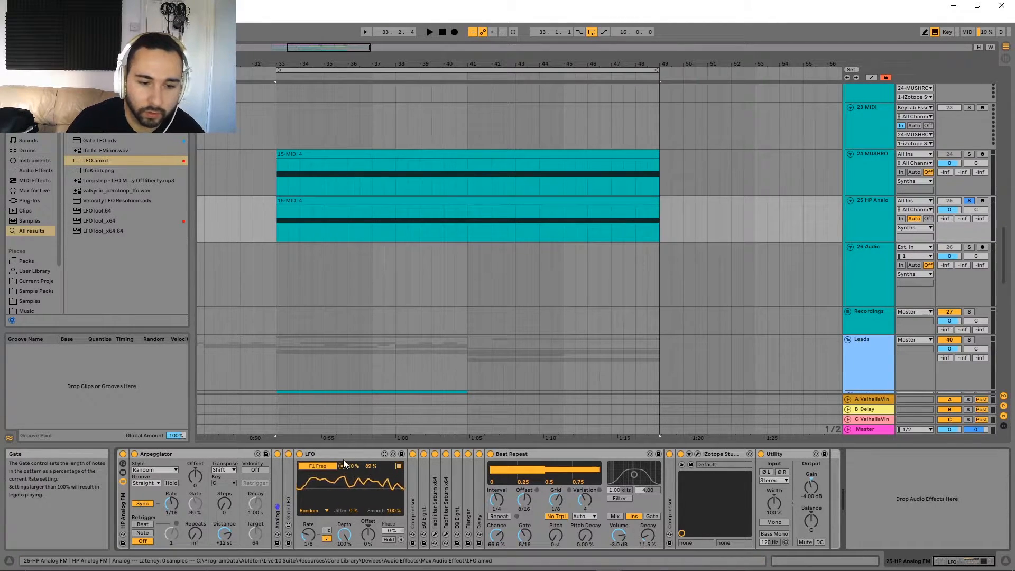
Step: Examine the LFO's list of parameter mapping slots on the HP Analog track, and return to its waveform display
left_click(398, 466)
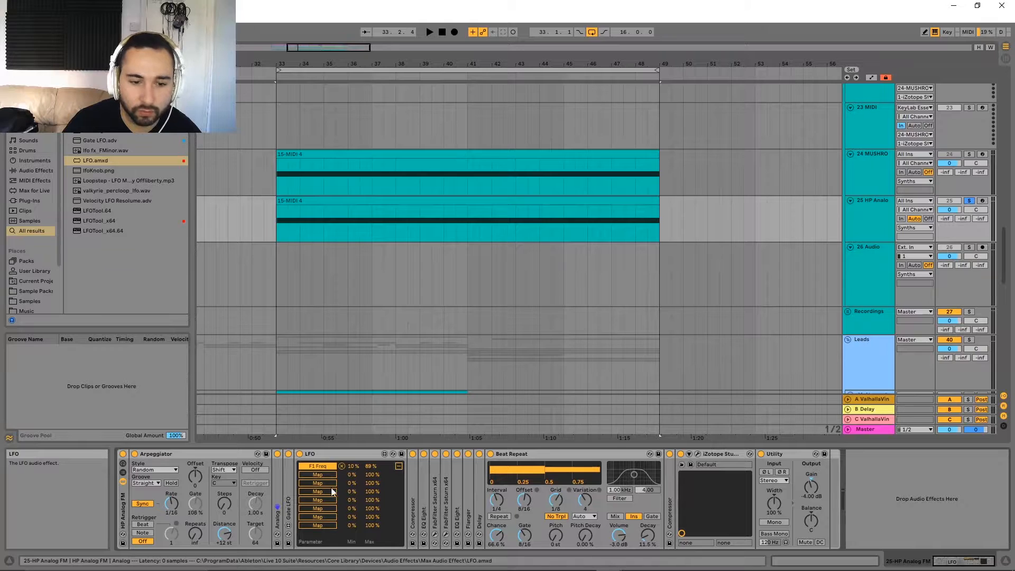
left_click(399, 467)
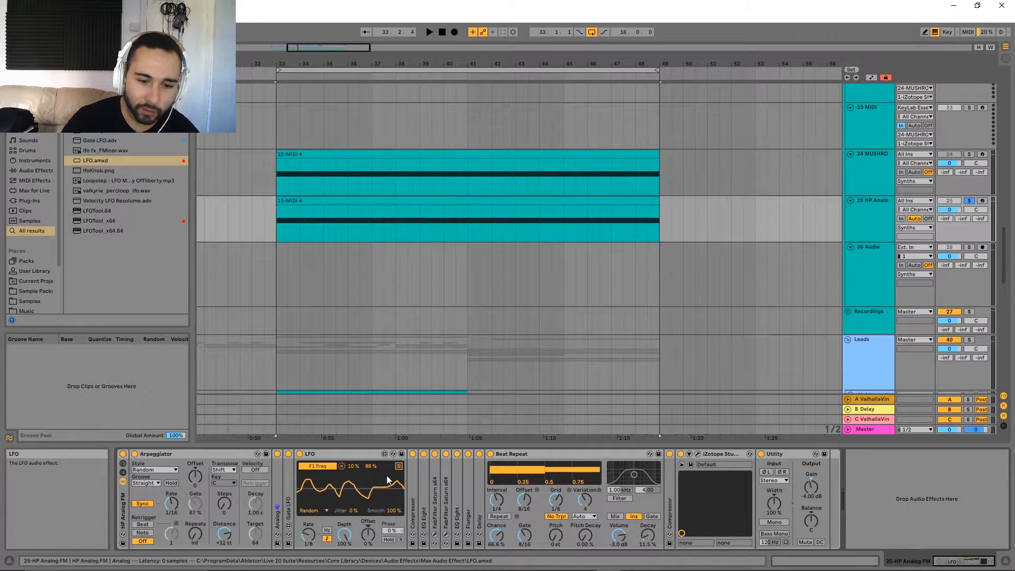
left_click(399, 466)
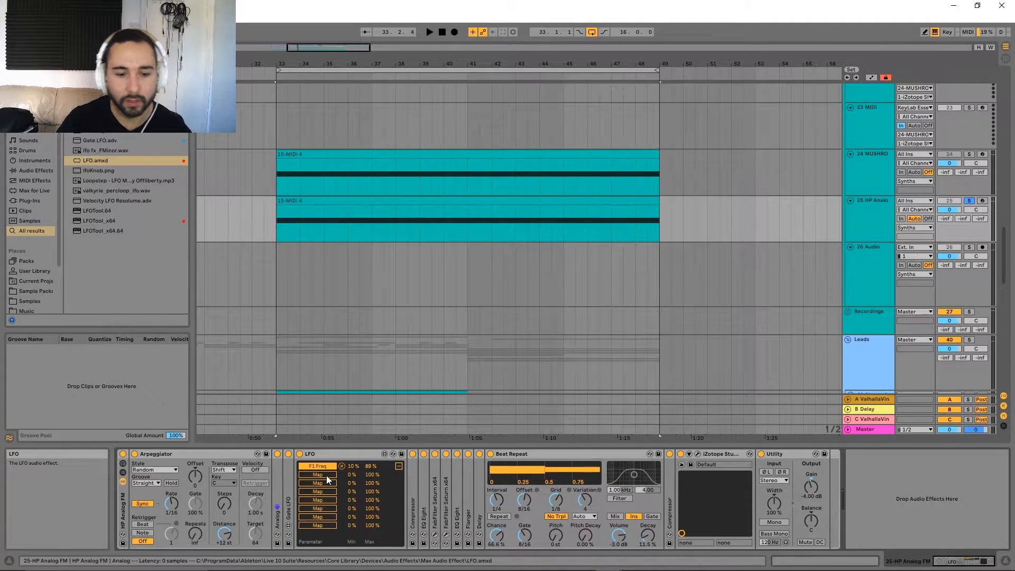
left_click(398, 467)
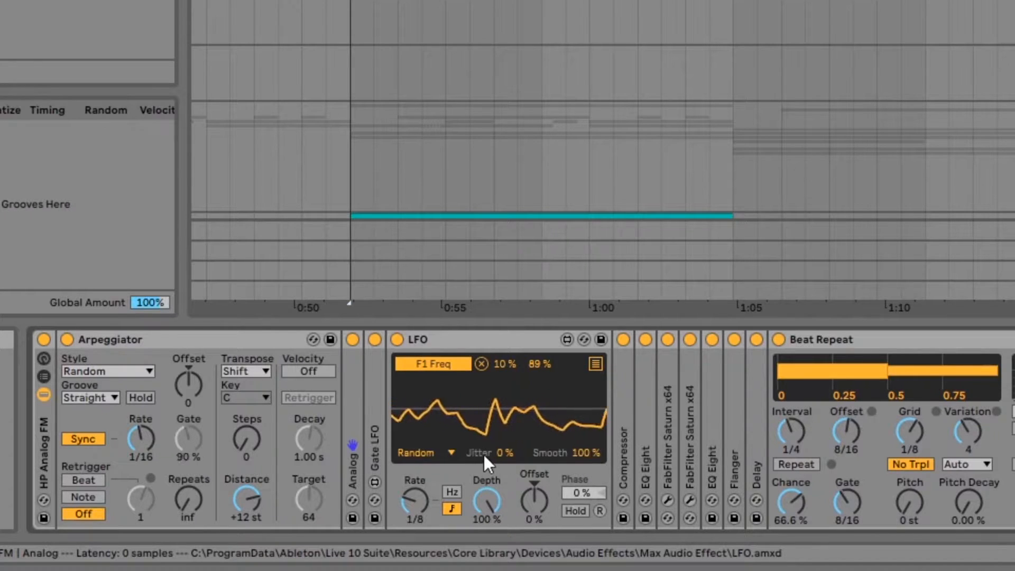
Step: Switch the LFO waveform to Sine and return it to Random
left_click(431, 454)
left_click(431, 339)
left_click(445, 455)
left_click(420, 418)
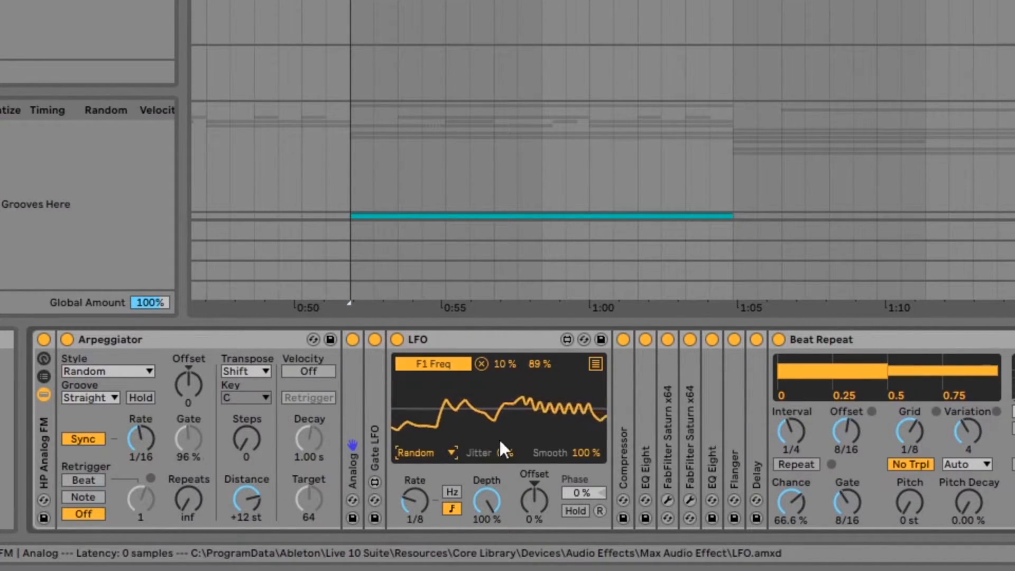
Step: Look through the LFO's waveform choices and its parameter mapping slots, and return to the waveform display
left_click(431, 453)
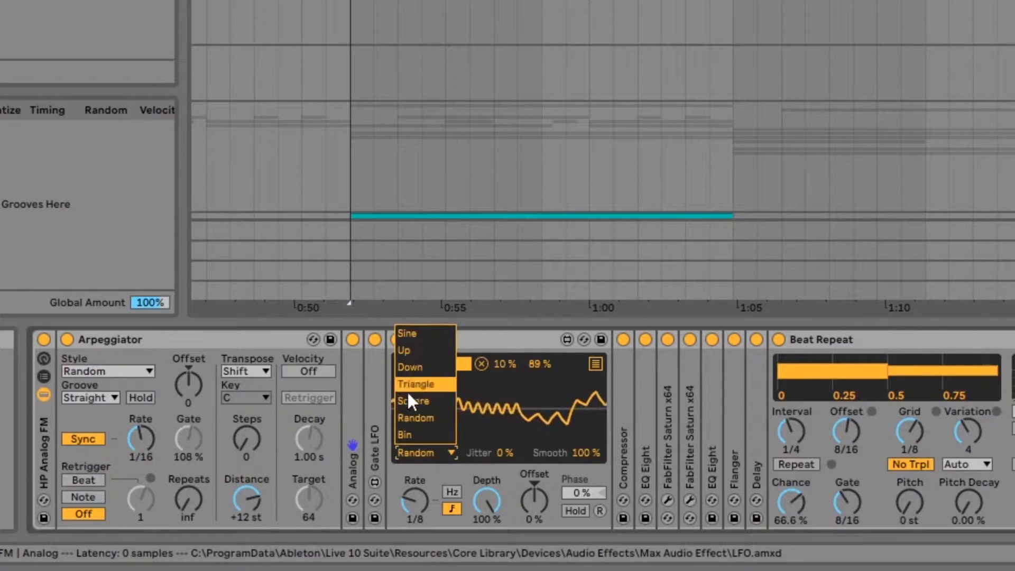
left_click(445, 447)
left_click(499, 362)
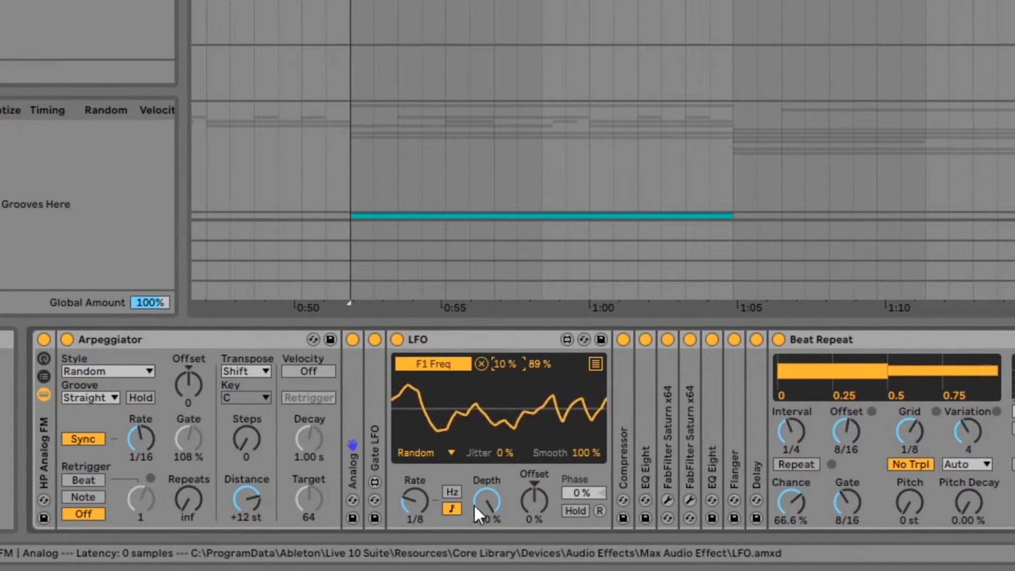
left_click(595, 364)
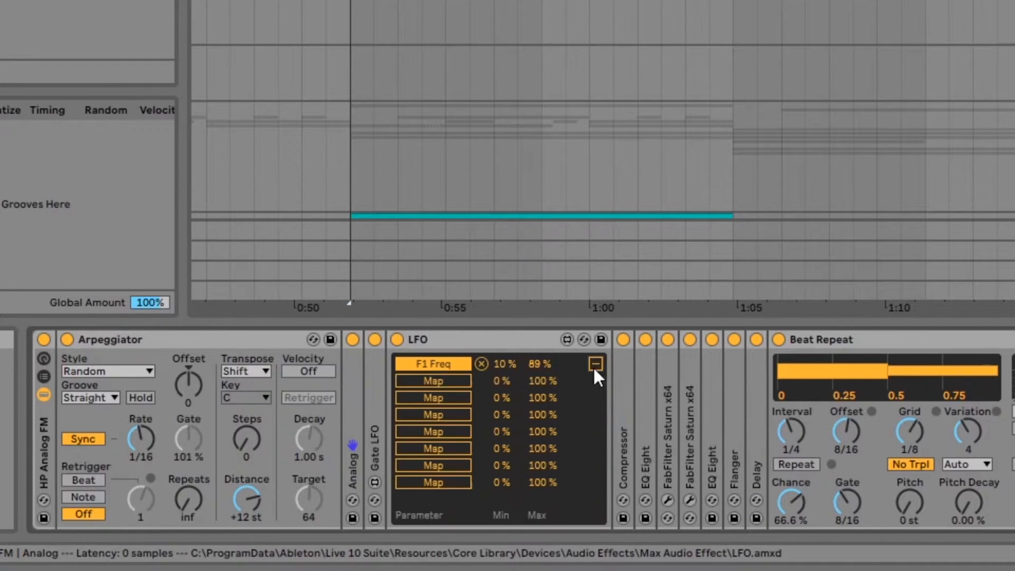
left_click(595, 365)
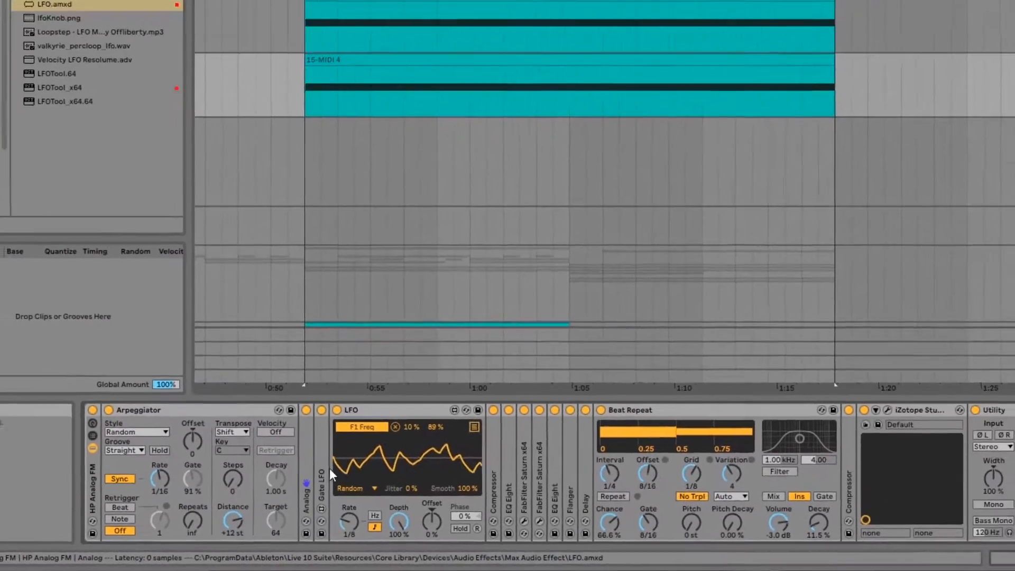
Step: Unfold the Analog device, try adjusting its Filter 1 frequency, and widen the LFO's F1 Freq mapping range to 0–100%
double_click(356, 408)
left_click(458, 474)
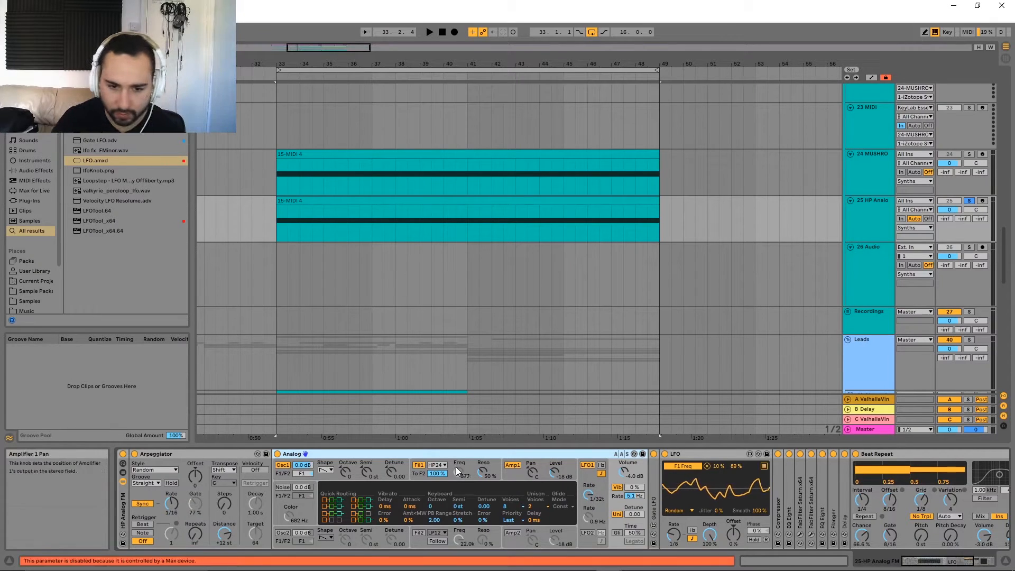
left_click_drag(720, 466, 738, 442)
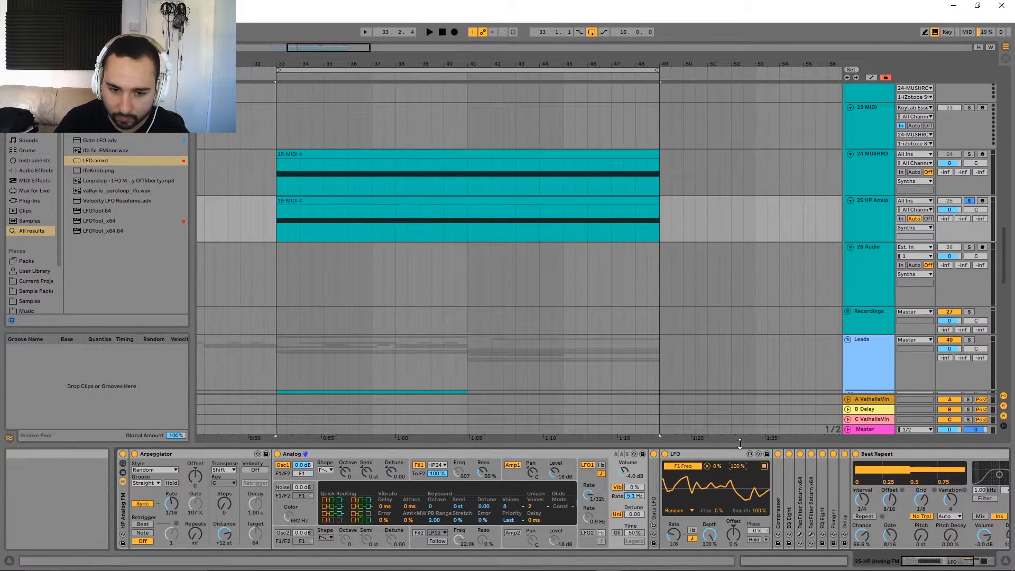
left_click(457, 469)
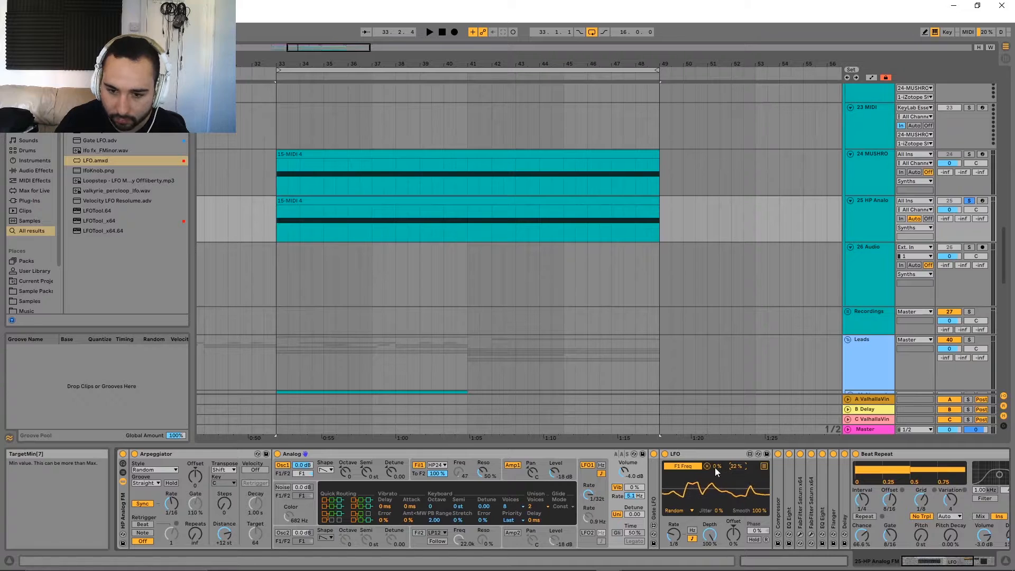
Step: Try narrower F1 Freq mapping ranges with a 22% maximum and an 18% minimum, and restore the range to 10–89%
left_click(461, 473)
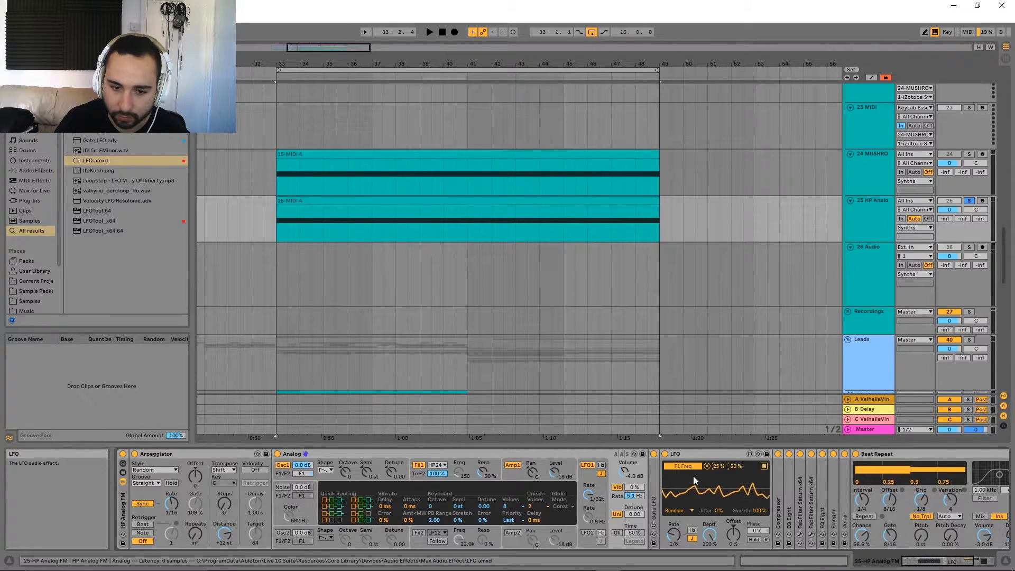
left_click_drag(715, 469, 715, 473)
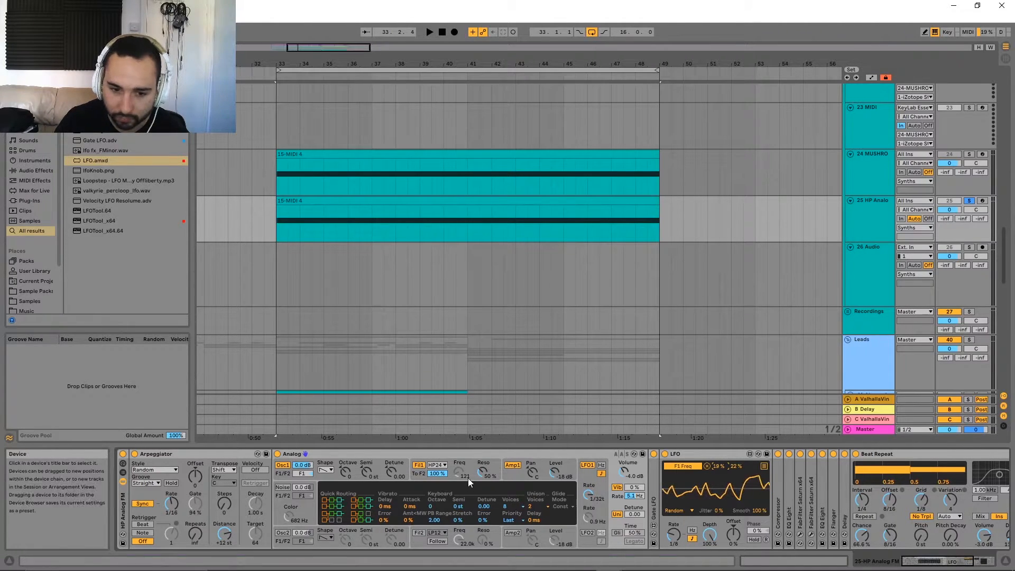
left_click(462, 481)
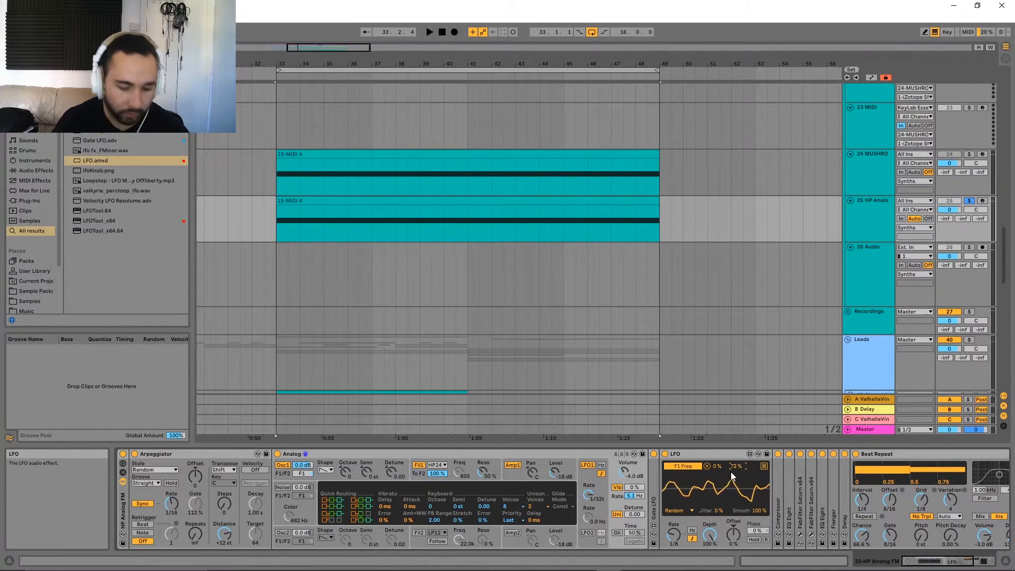
Step: Compare the LFO's Up, Down and Triangle waveforms, and return the shape to Random
left_click(683, 511)
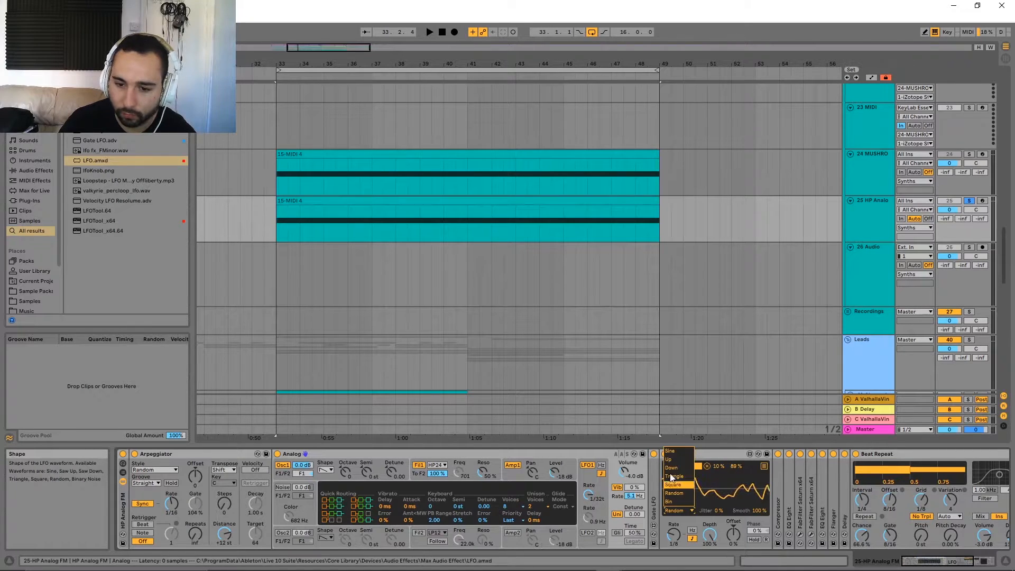
left_click(669, 459)
left_click(685, 512)
left_click(683, 511)
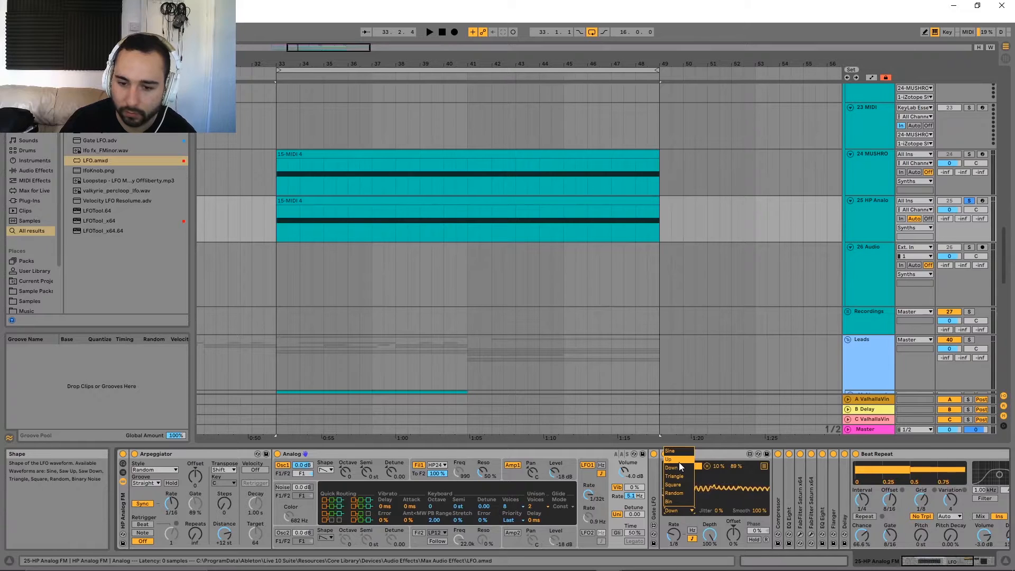
left_click(683, 478)
left_click(684, 511)
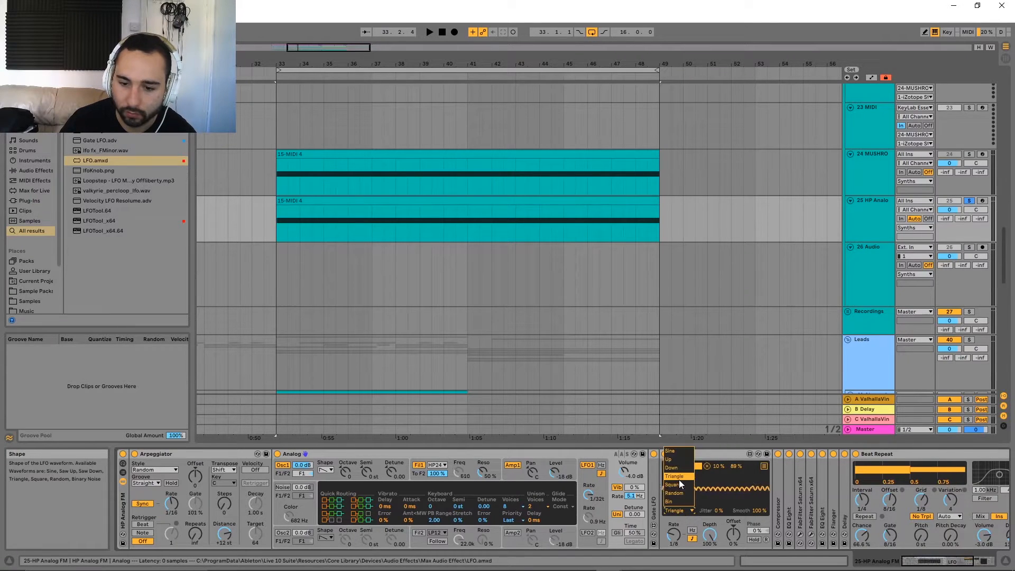
left_click(679, 511)
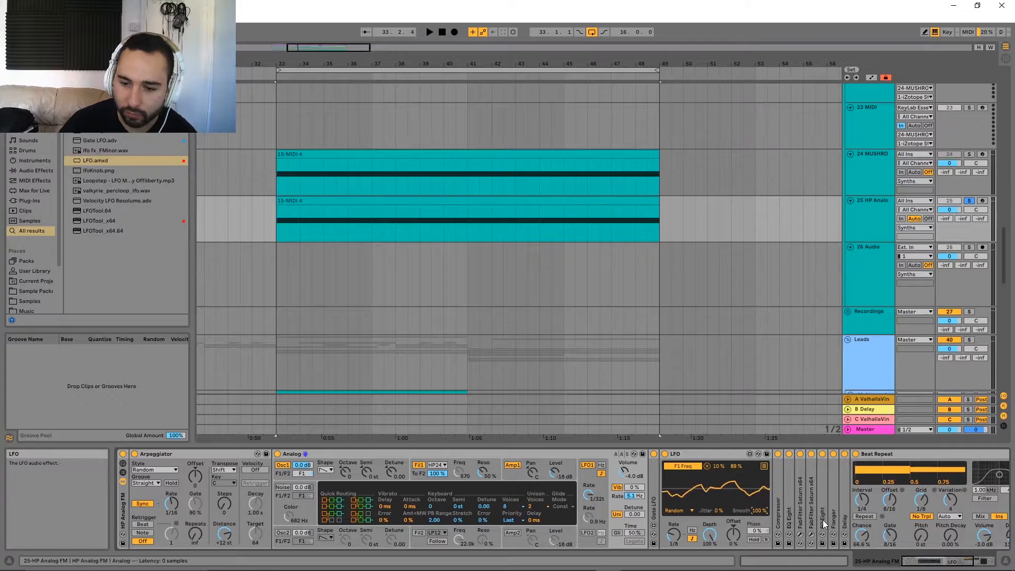
Step: Try the LFO with 100% jitter and with 0% smoothing, restoring jitter to 0% and smoothing to 100%
left_click_drag(719, 511, 719, 507)
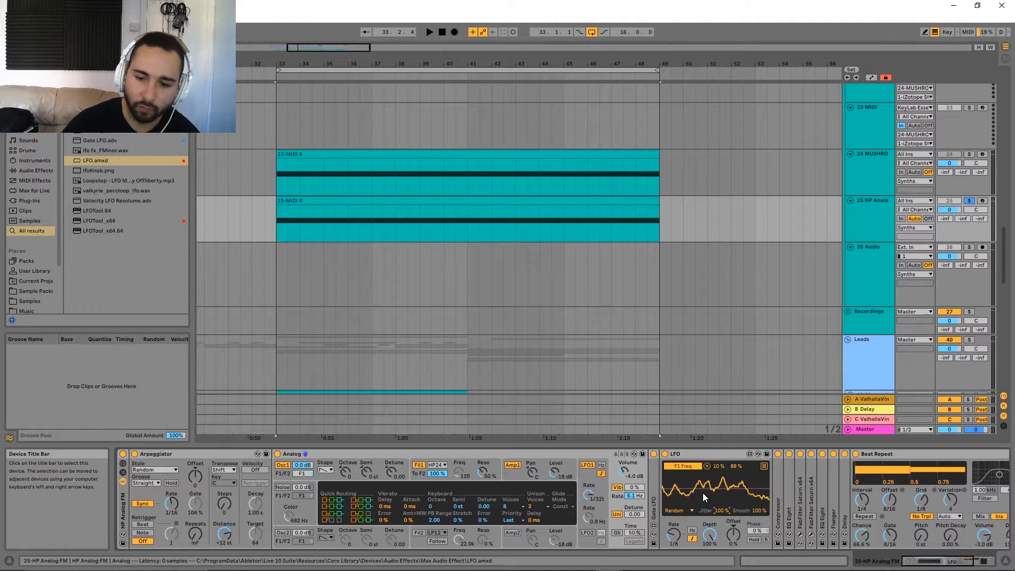
double_click(725, 512)
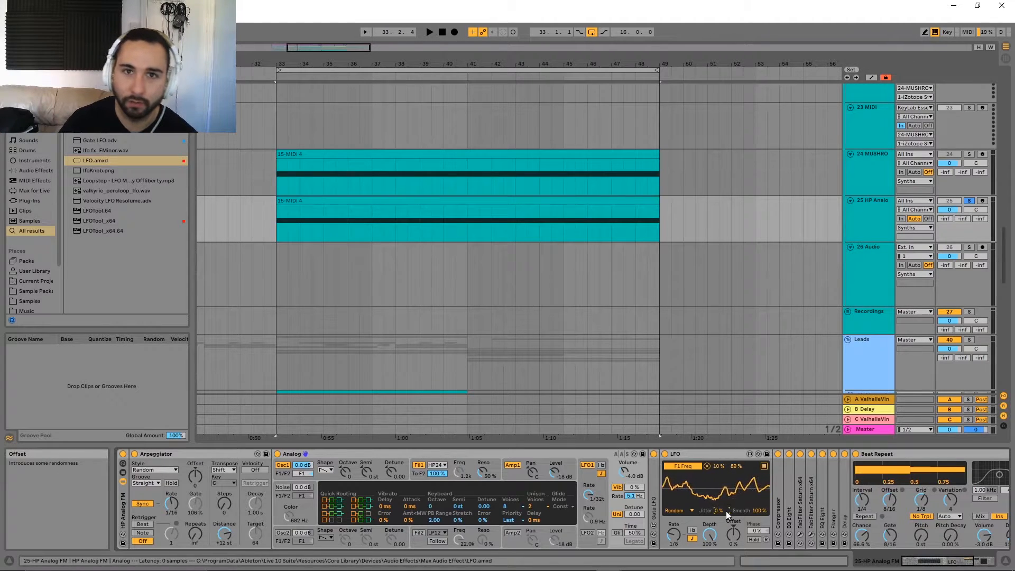
double_click(756, 511)
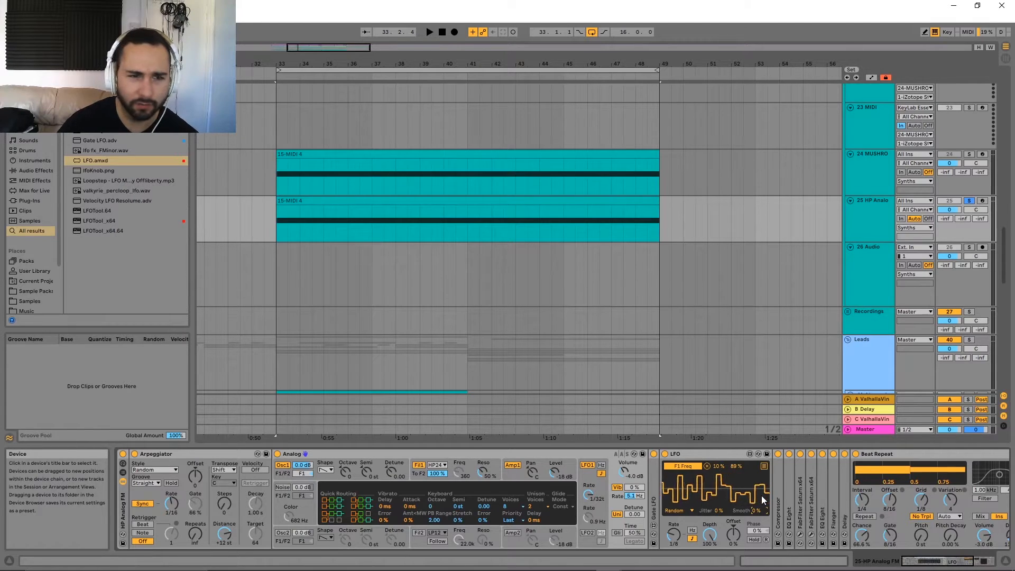
left_click_drag(757, 513, 759, 512)
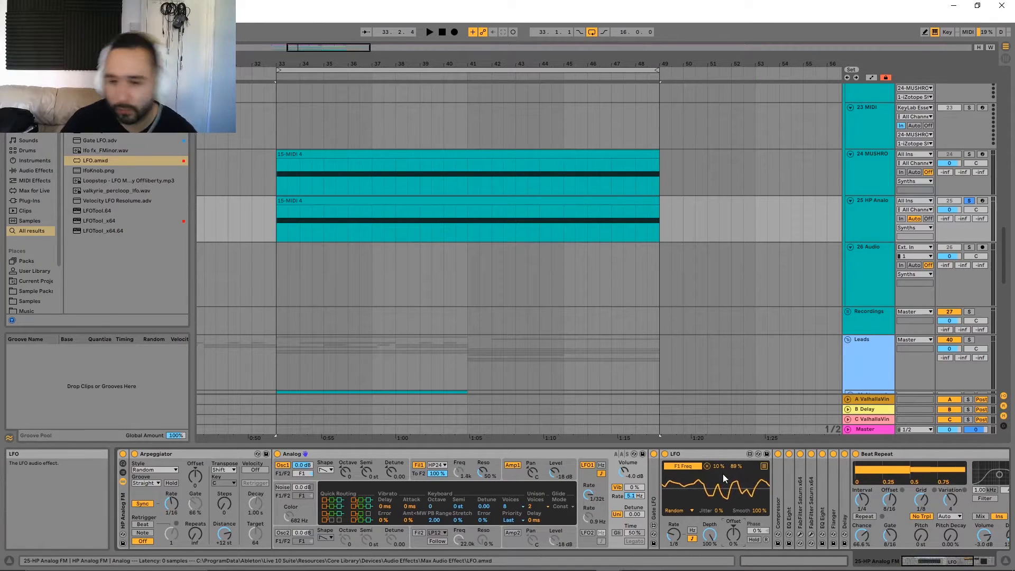
Step: Try shifting the LFO's offset up and down and lowering its depth, restoring offset to 0% and depth to 100%
left_click_drag(734, 536, 734, 525)
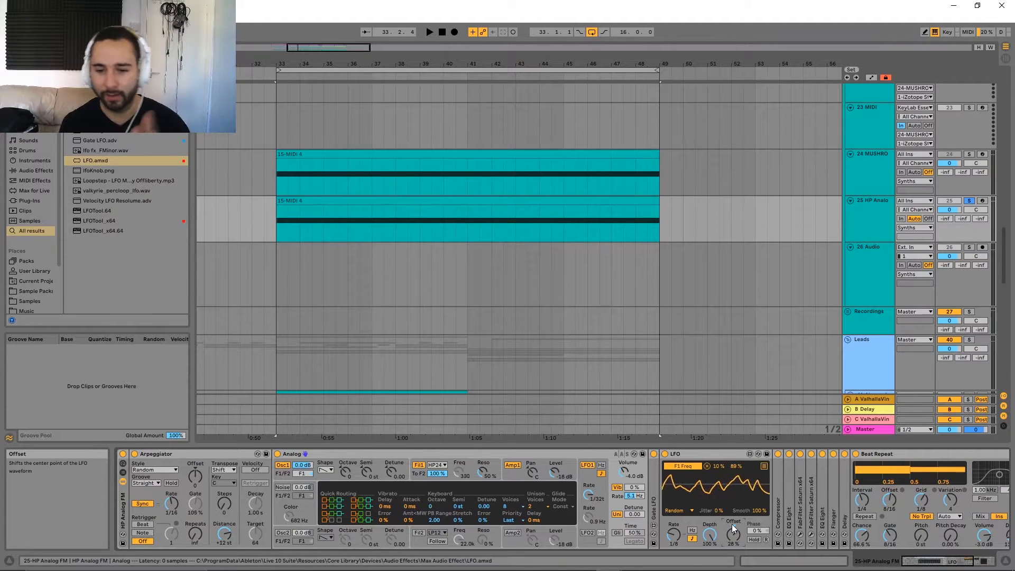
left_click_drag(734, 534, 733, 497)
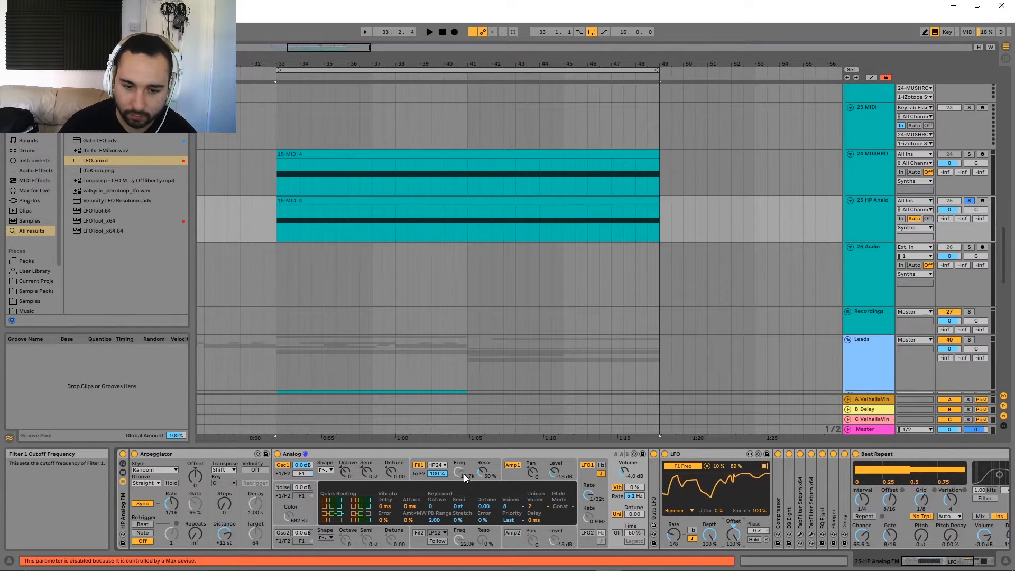
left_click_drag(733, 536, 733, 570)
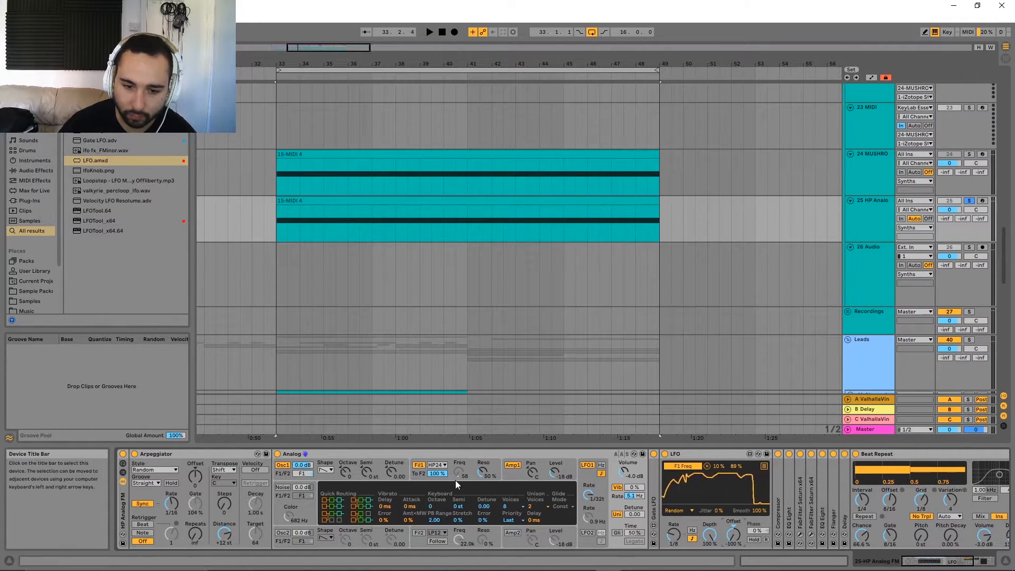
left_click(458, 475)
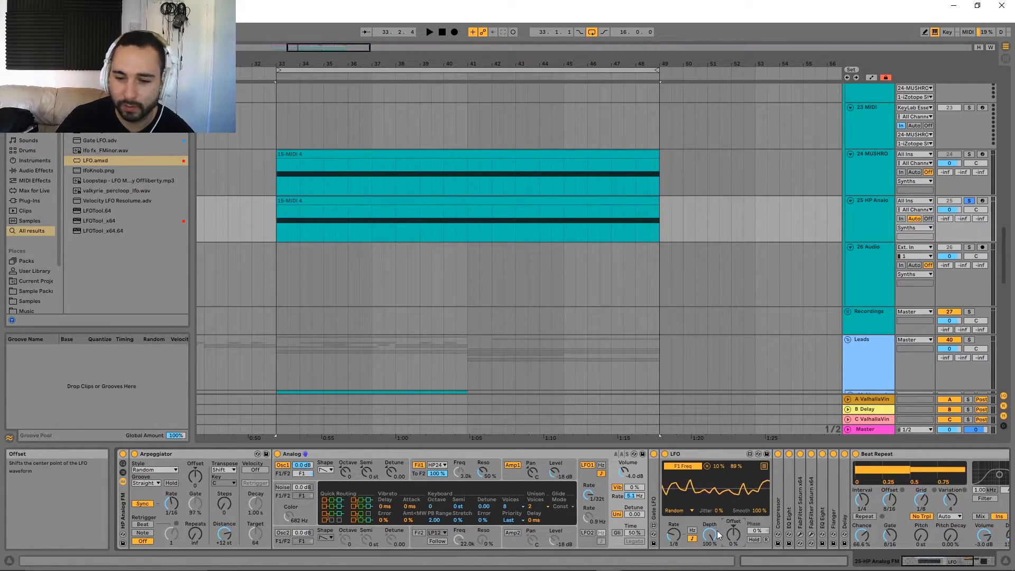
mouse_move(718, 529)
left_mouse_down()
mouse_move(717, 544)
mouse_move(713, 533)
left_mouse_up()
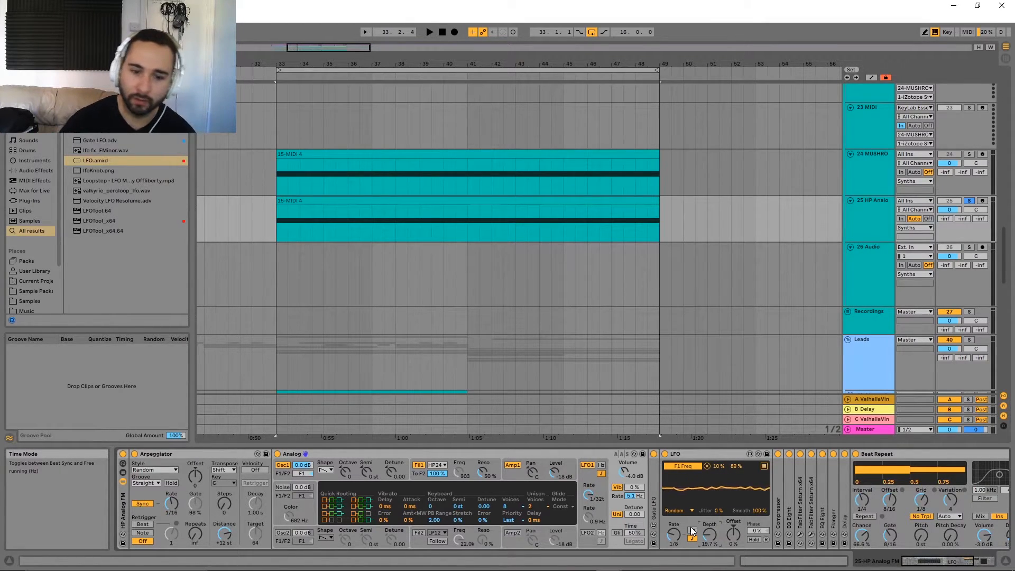
left_click_drag(710, 534, 710, 487)
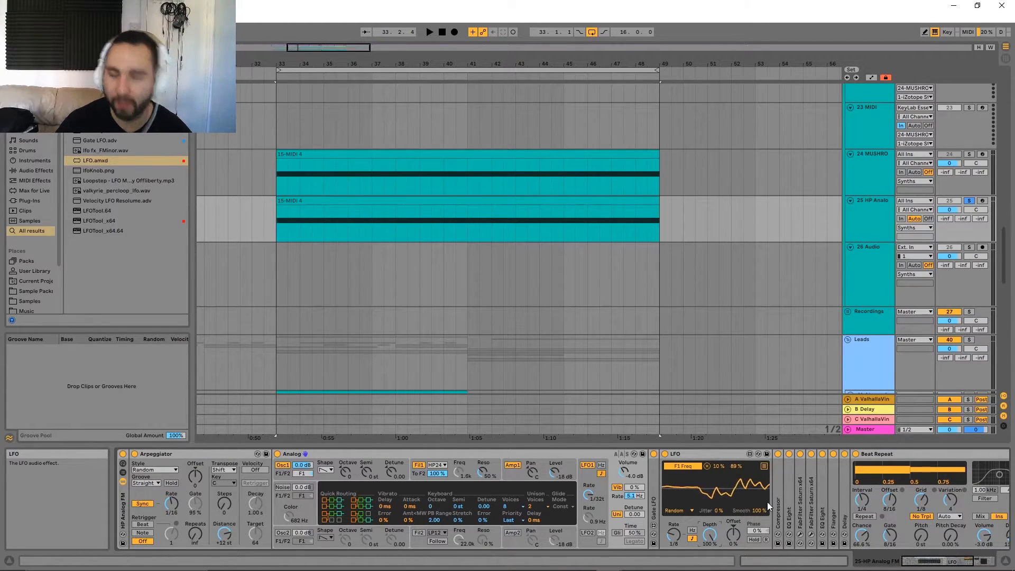
Step: Set the LFO to a Sine waveform with 0% smoothing, and try a 50% phase shift before resetting phase to 0%
left_click(676, 510)
left_click(670, 451)
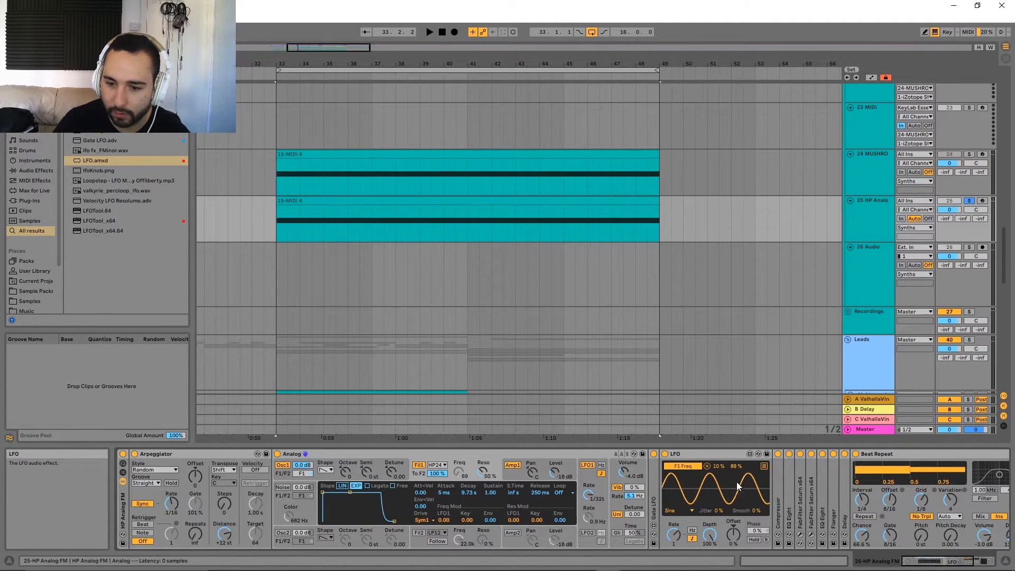
mouse_move(755, 532)
left_mouse_down()
mouse_move(755, 510)
mouse_move(753, 523)
left_mouse_up()
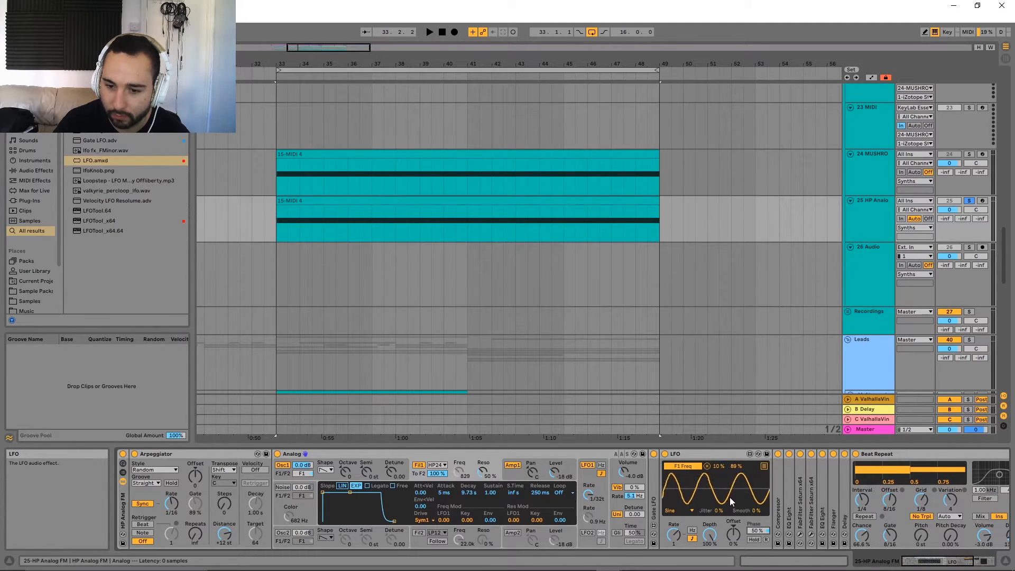
left_click_drag(755, 528, 735, 558)
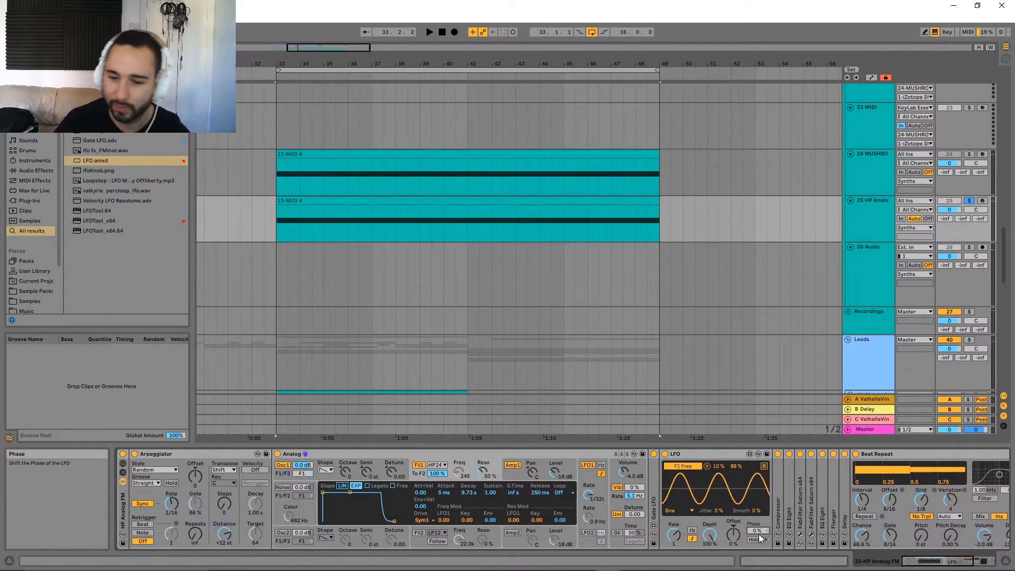
Step: Try the LFO's free-running Hz rate, return to tempo sync and set the rate to 5/16
left_click_drag(674, 535, 674, 523)
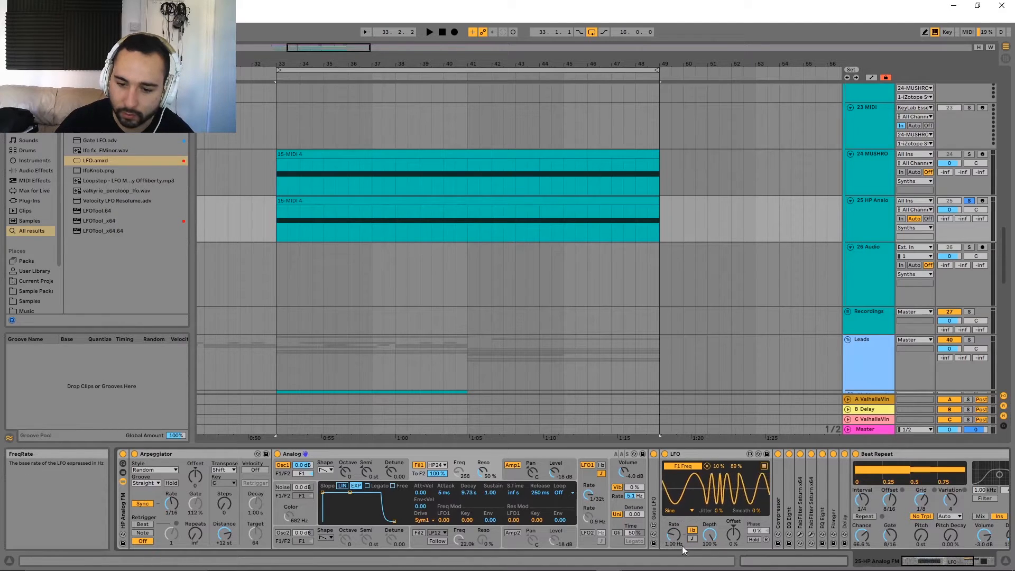
left_click(692, 531)
left_click(692, 531)
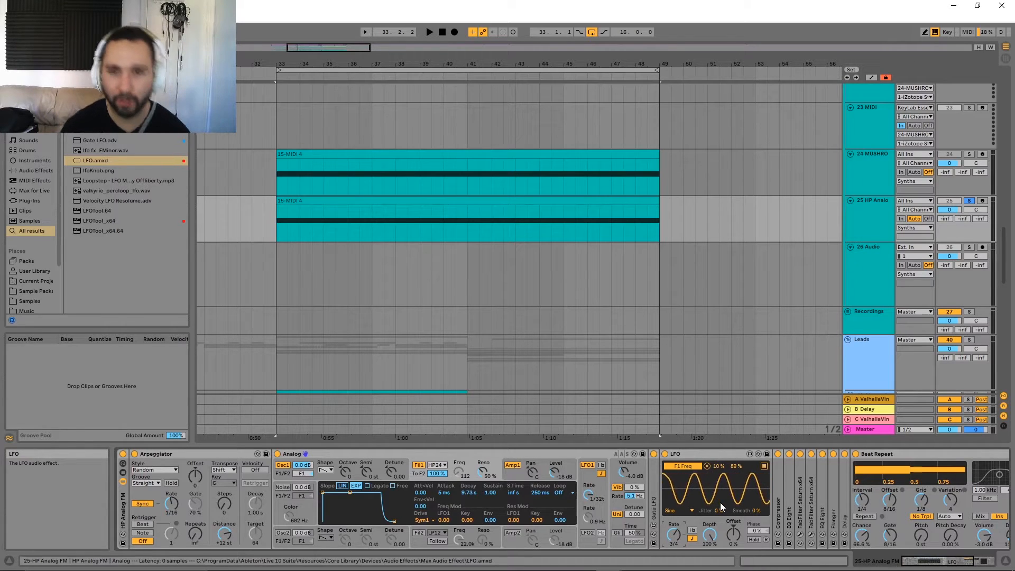
mouse_move(674, 535)
left_mouse_down()
mouse_move(674, 555)
mouse_move(675, 538)
left_mouse_up()
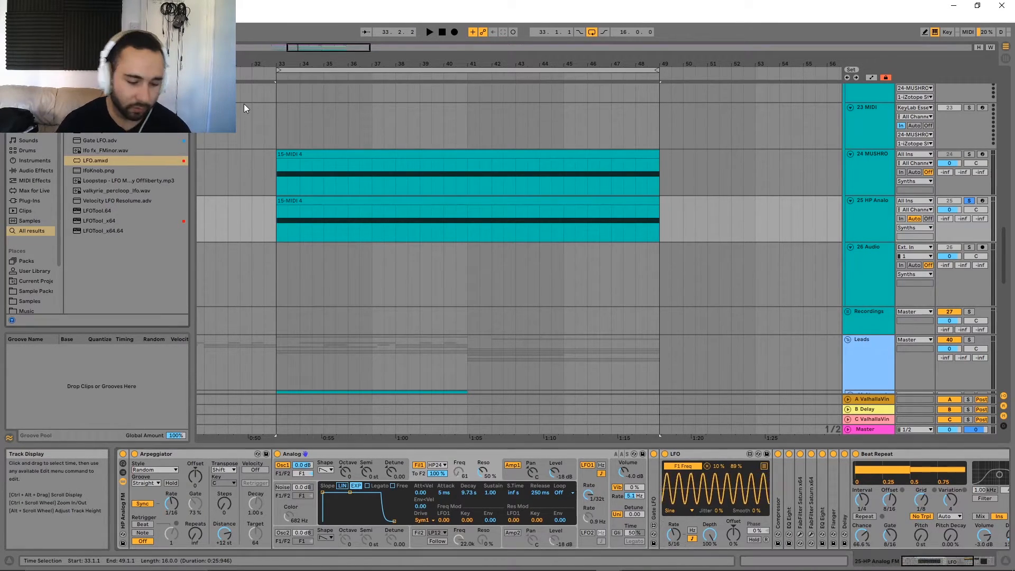
Step: Add the Max for Live Shaper device after Analog, delete it again and select the LFO device
key("ctrl+f")
left_click_drag(101, 106, 655, 483)
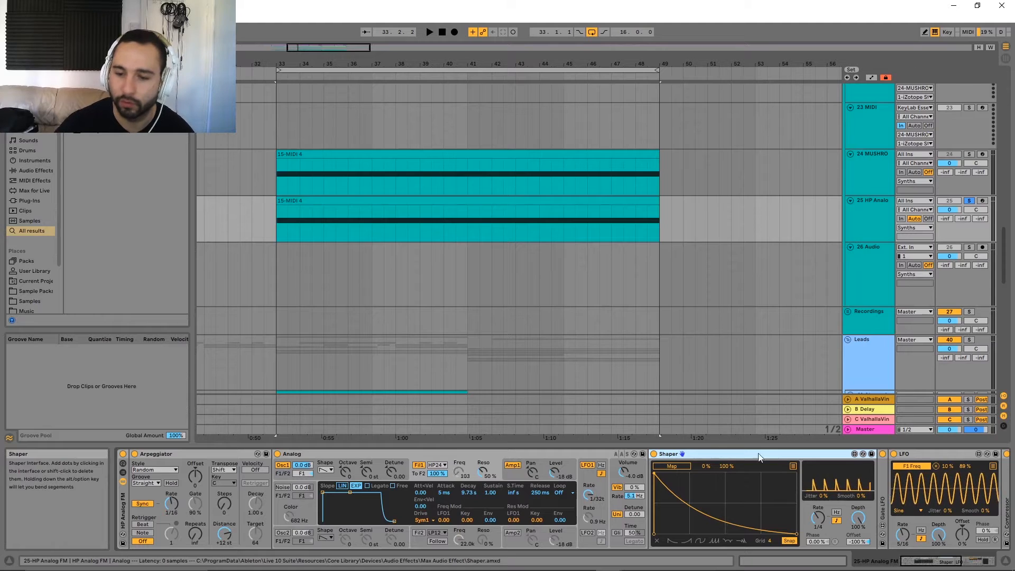
right_click(779, 521)
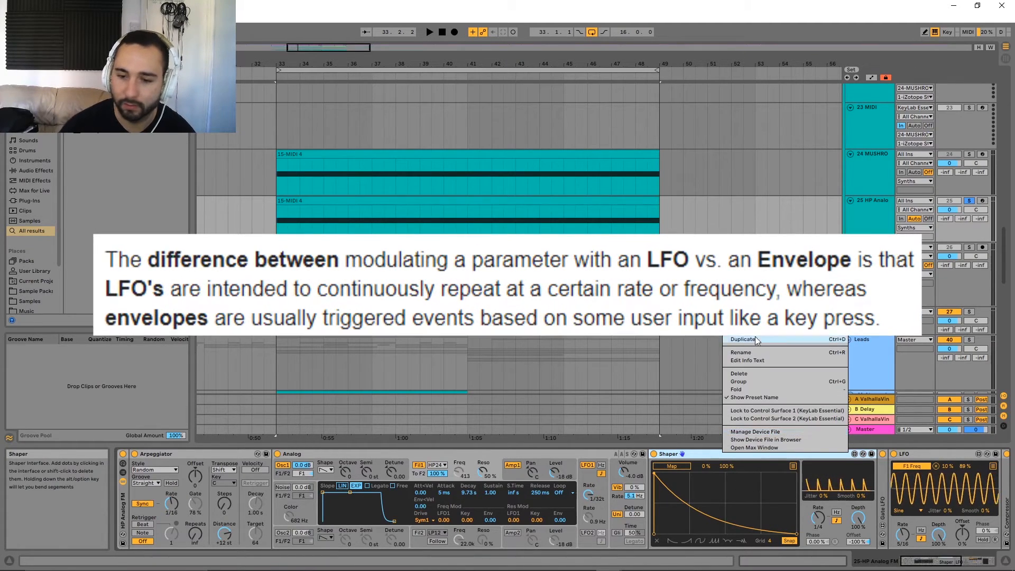
left_click(716, 445)
key("Delete")
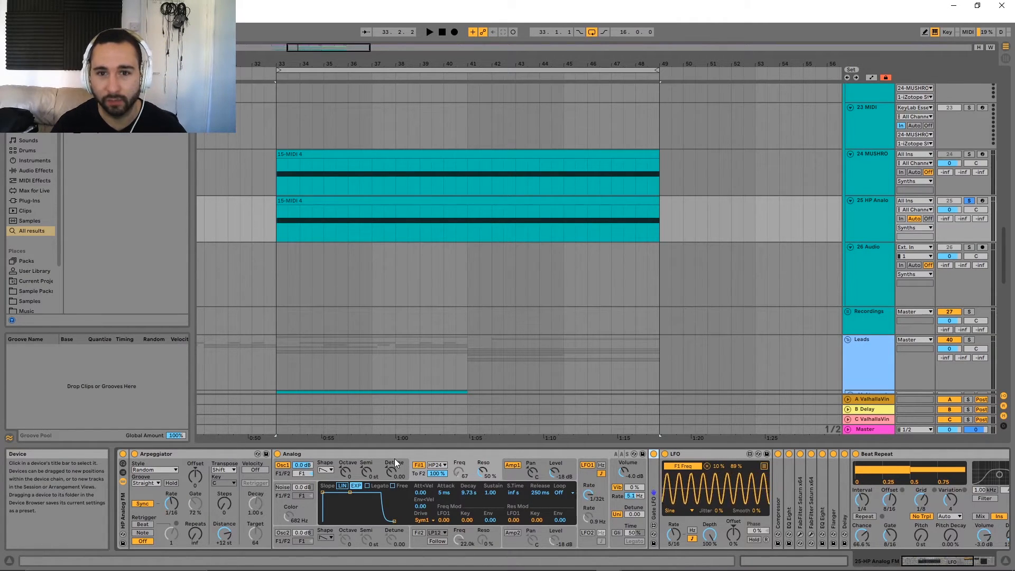
left_click(743, 458)
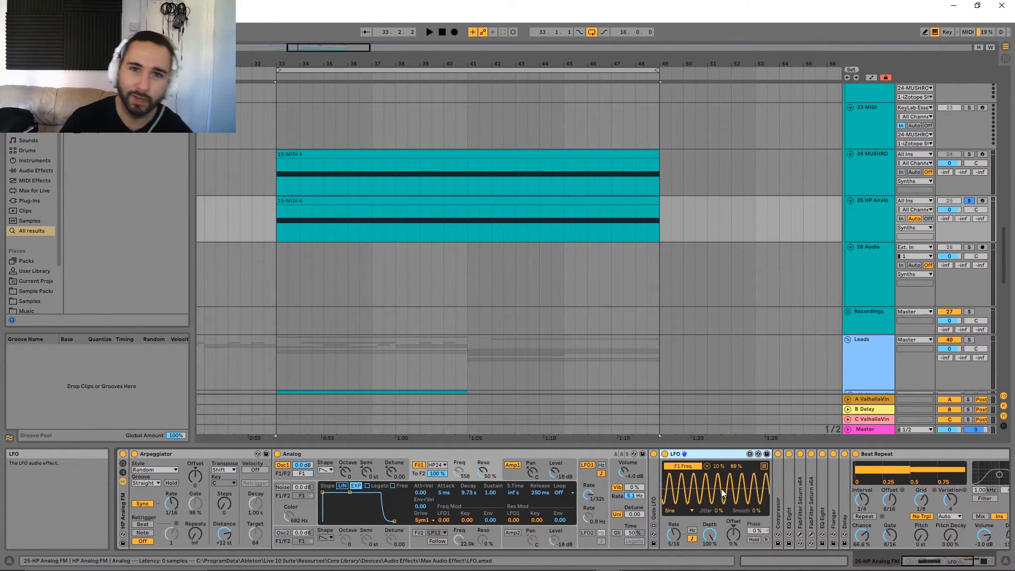
scroll(728, 325, "down", 3)
scroll(562, 225, "up", 3)
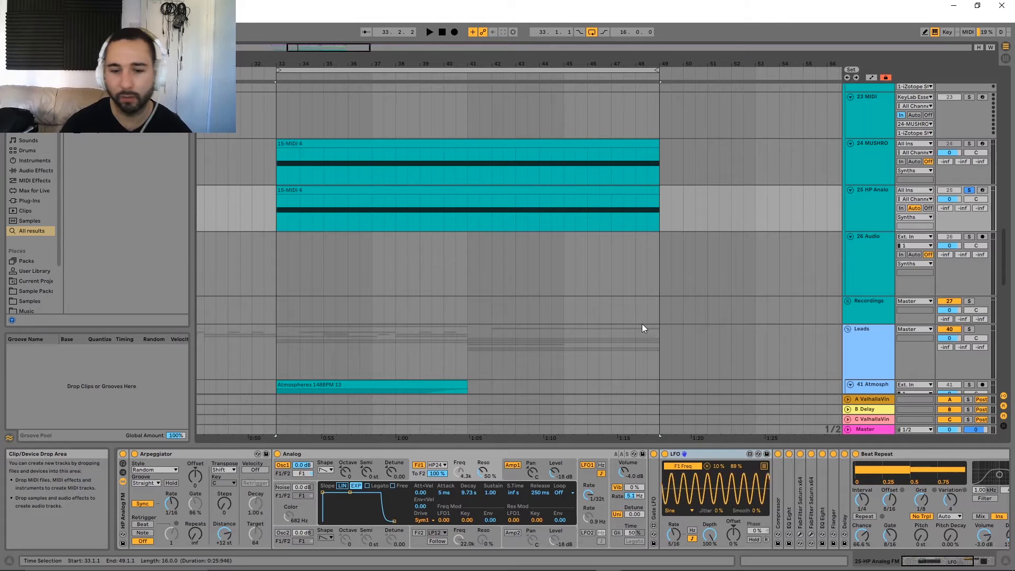
scroll(531, 199, "down", 7)
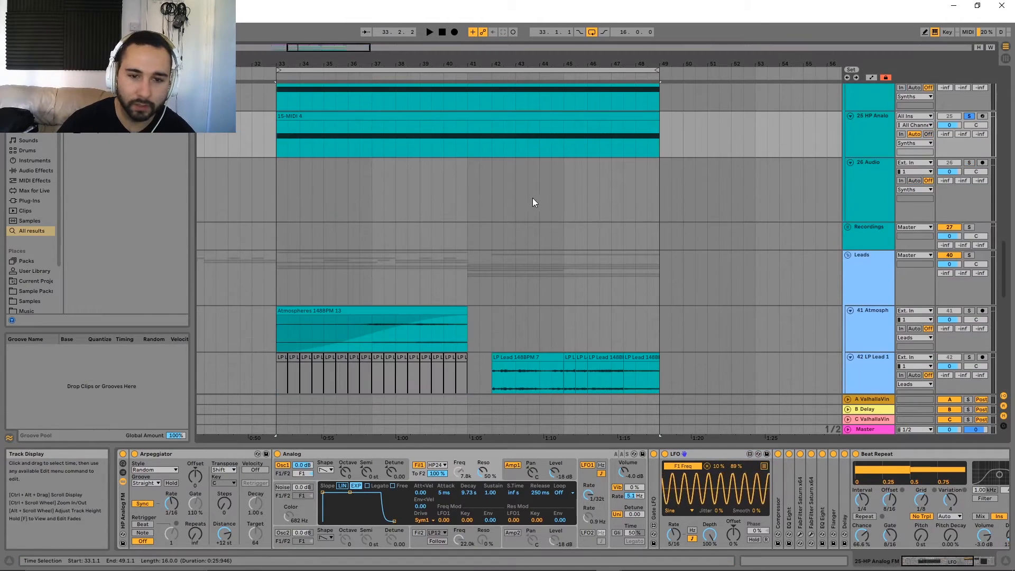
scroll(502, 202, "up", 4)
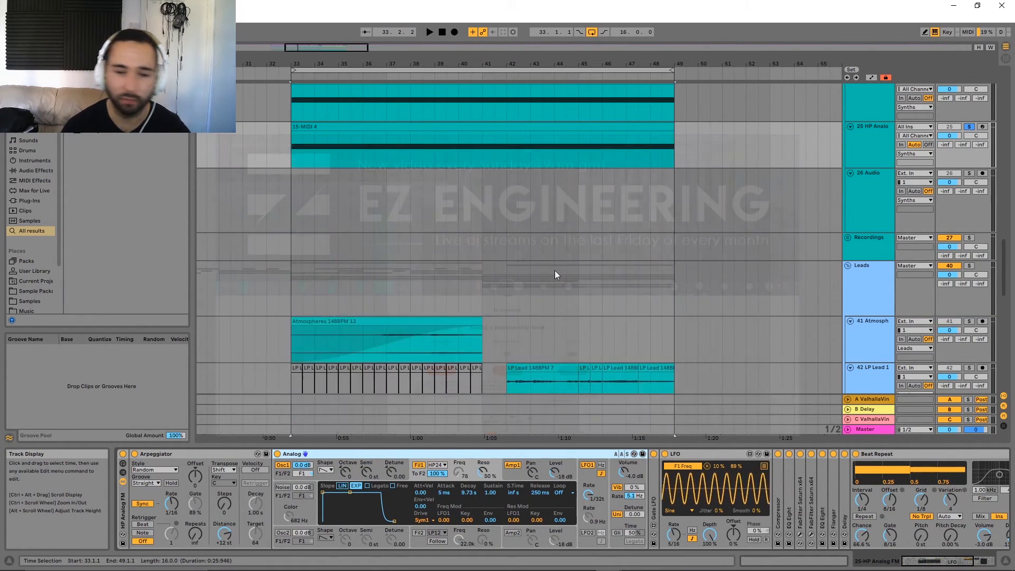
left_click_drag(1003, 272, 1005, 216)
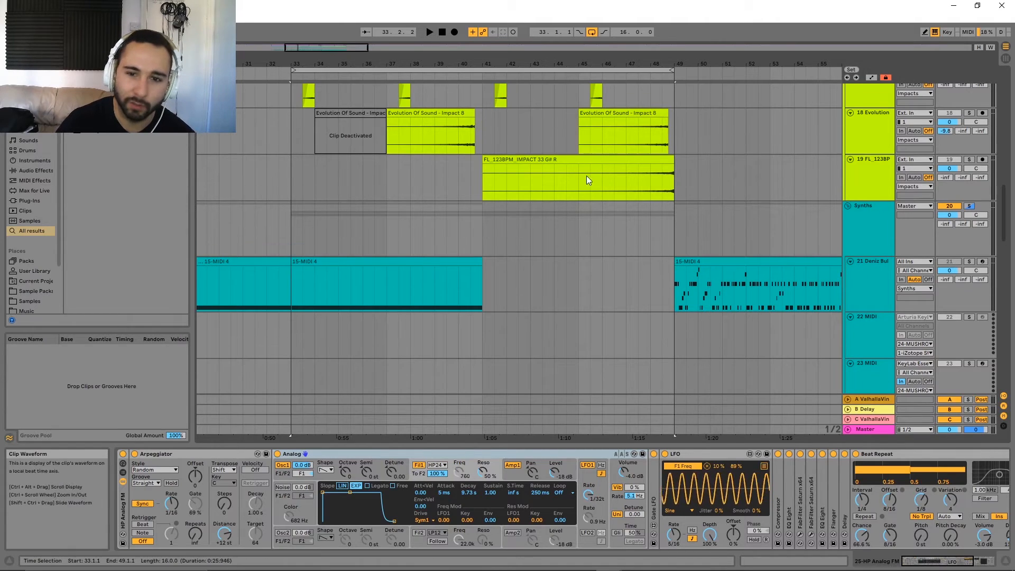
scroll(596, 214, "up", 2)
scroll(640, 246, "down", 4)
left_click_drag(520, 197, 419, 314)
left_click_drag(369, 232, 388, 225)
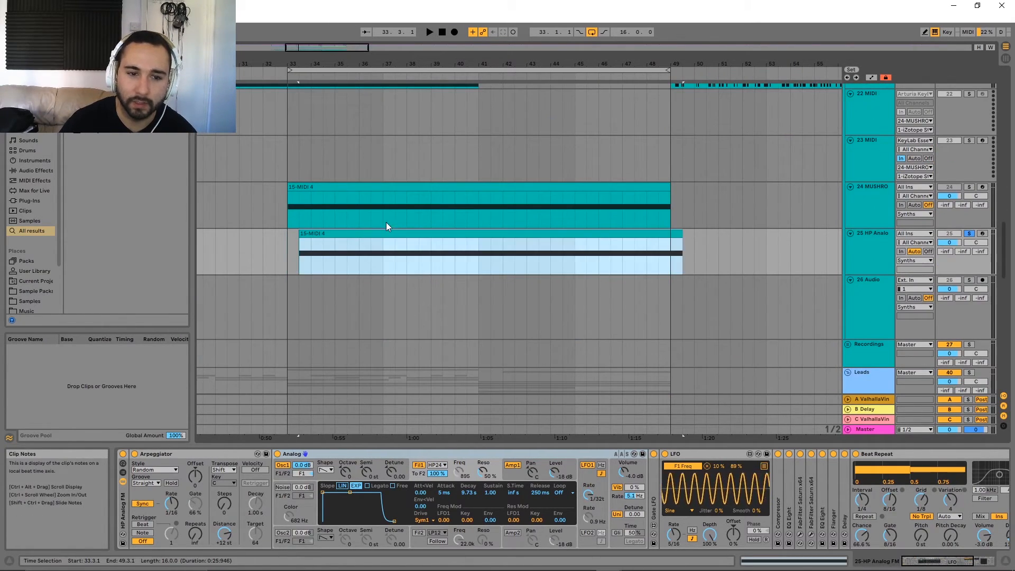
Step: Solo the Leads group, play the arrangement from bar 33 while looking over its lead tracks, and stop playback
scroll(576, 358, "down", 6)
left_click_drag(575, 358, 601, 370)
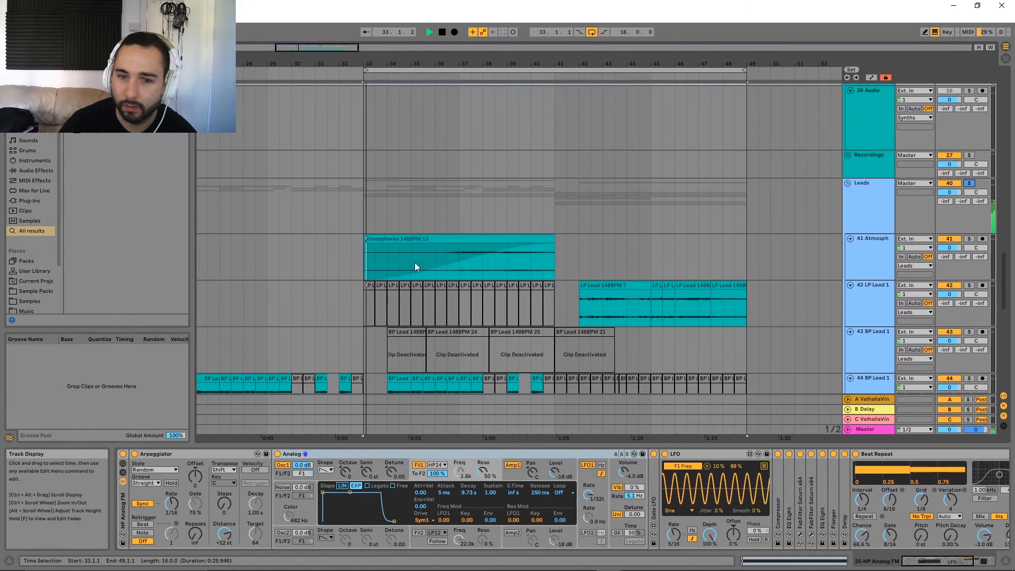
scroll(415, 262, "down", 6)
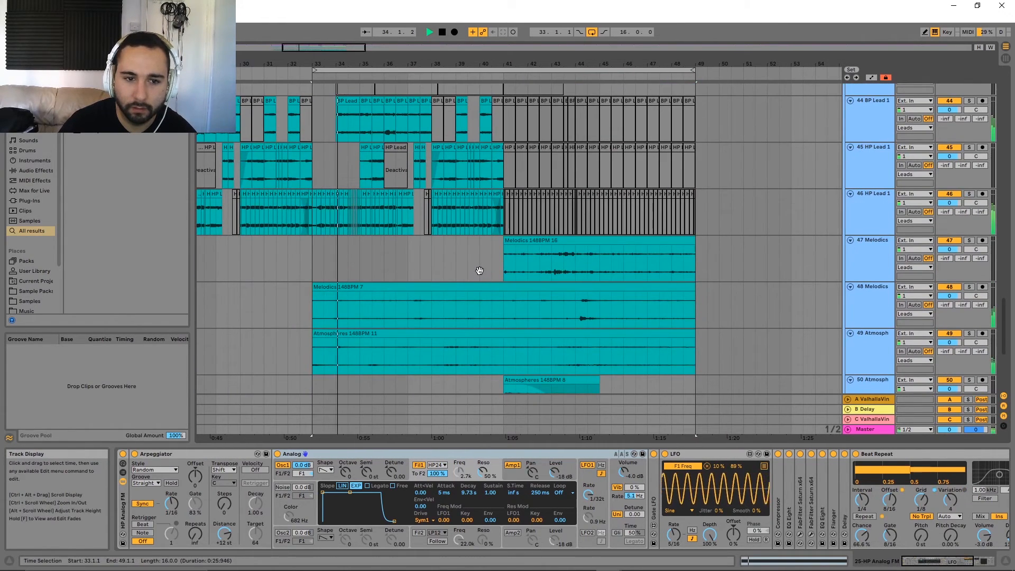
key("space")
left_click_drag(521, 141, 513, 363)
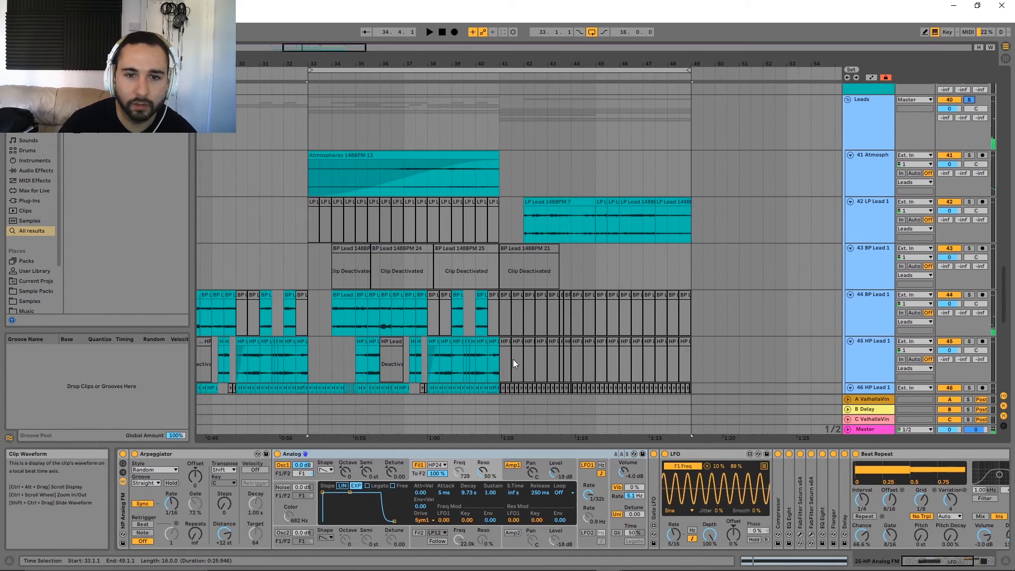
scroll(598, 326, "up", 3)
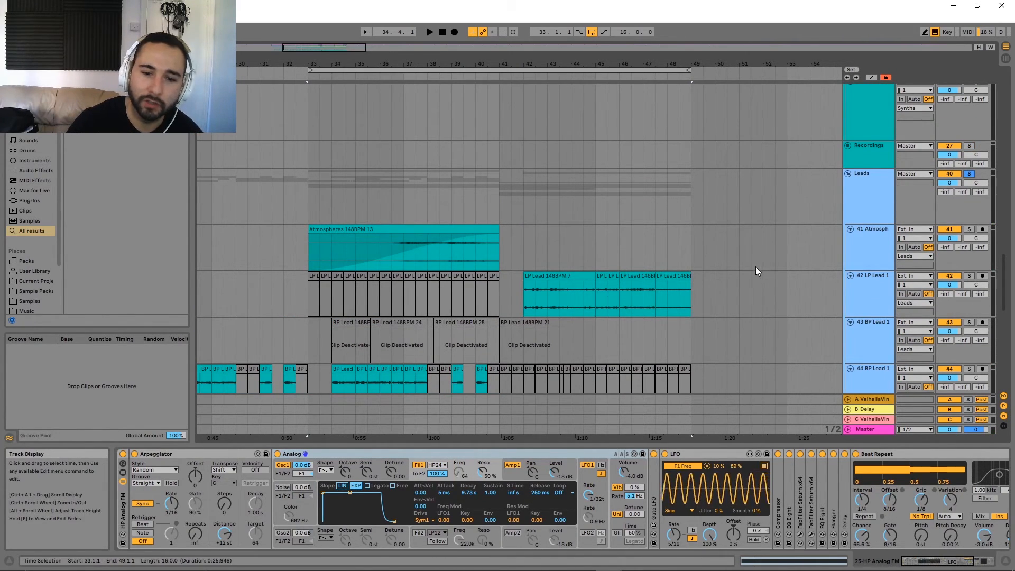
scroll(757, 271, "up", 3)
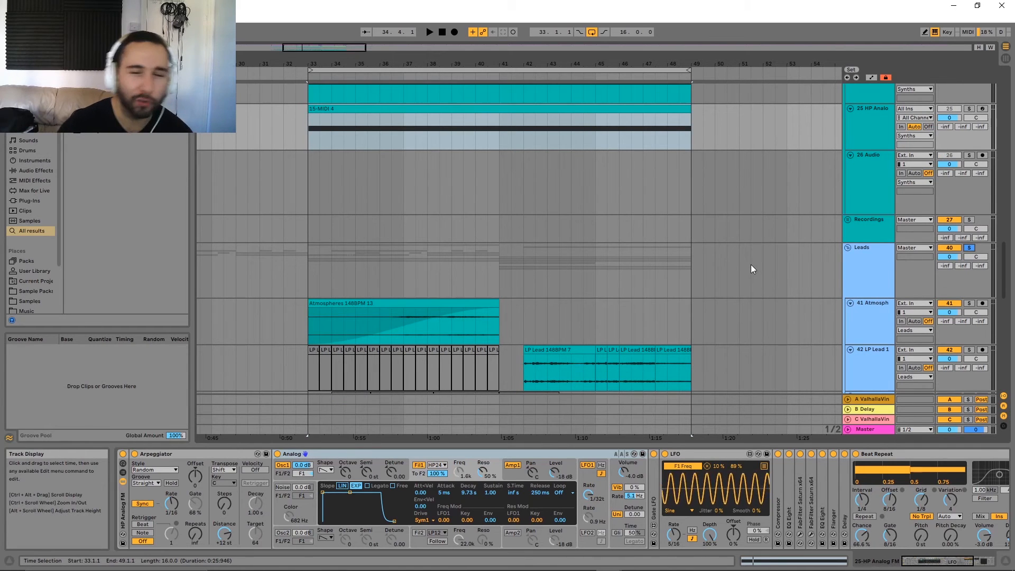